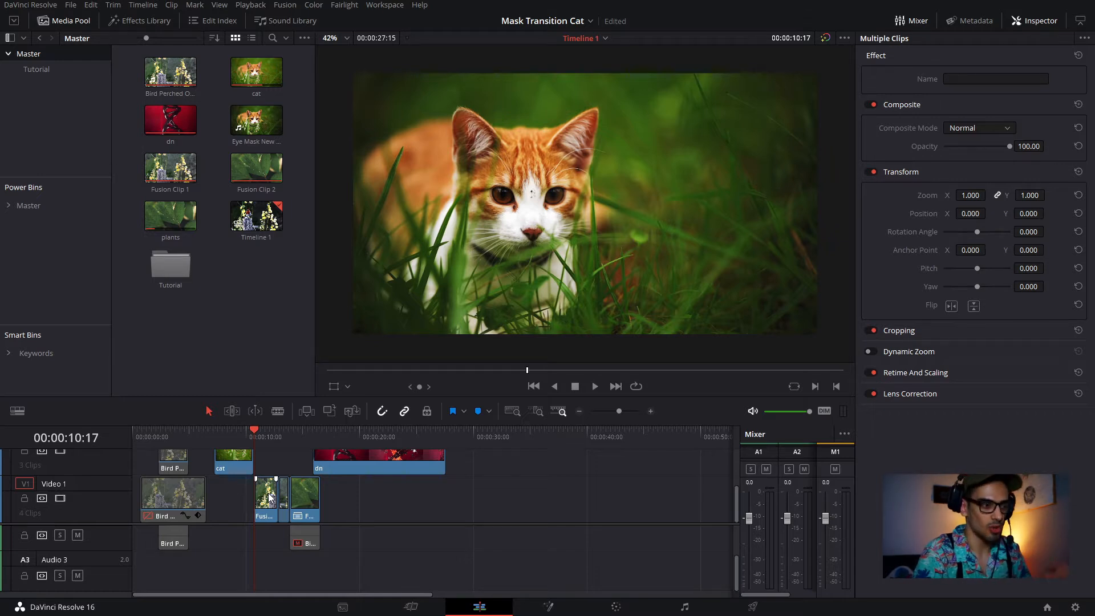
Open the Tutorial bin and load its empty Tutorial timeline
{"action": "left_click", "coordinate": [306, 513]}
{"action": "scroll", "coordinate": [306, 514], "scroll_direction": "up", "scroll_amount": 1}
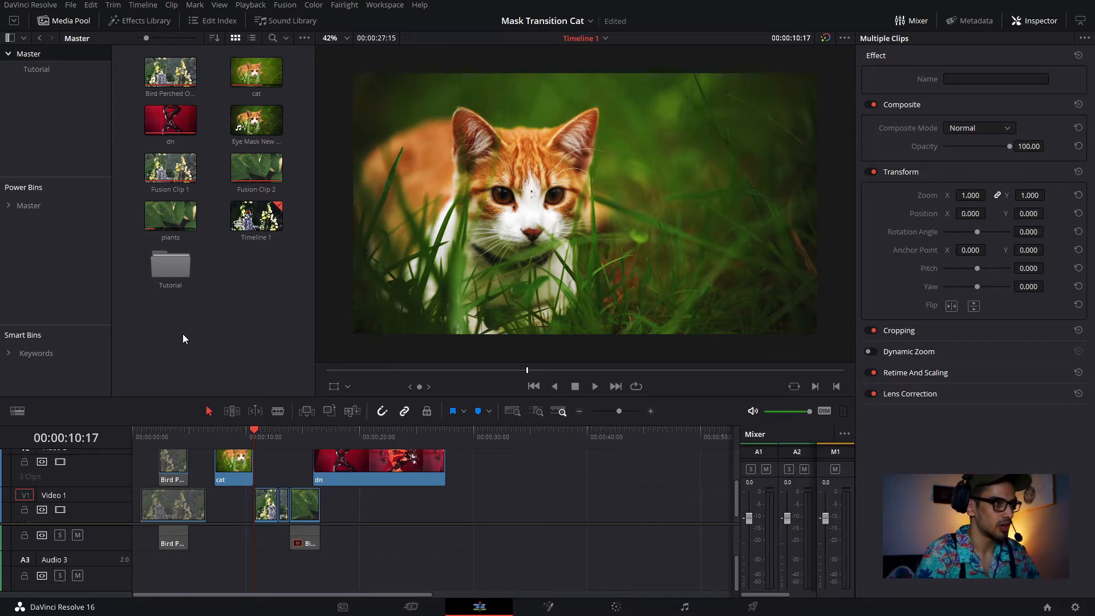
{"action": "double_click", "coordinate": [171, 269]}
{"action": "left_click", "coordinate": [170, 184]}
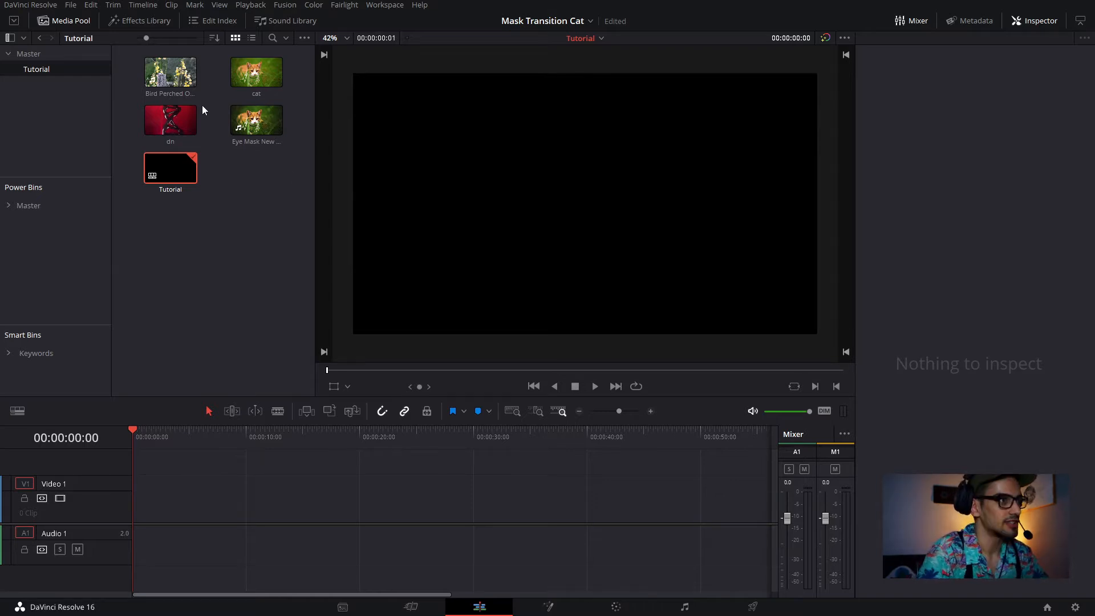
Place the cat clip at the start of the Video 1 track
{"action": "left_click", "coordinate": [256, 72]}
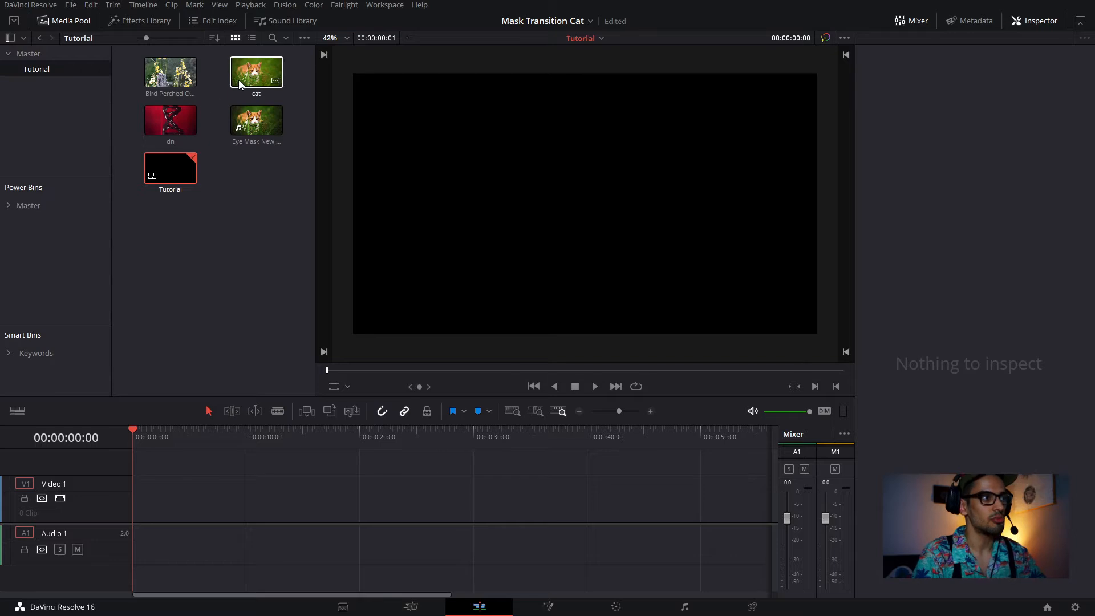
{"action": "left_click", "coordinate": [260, 130]}
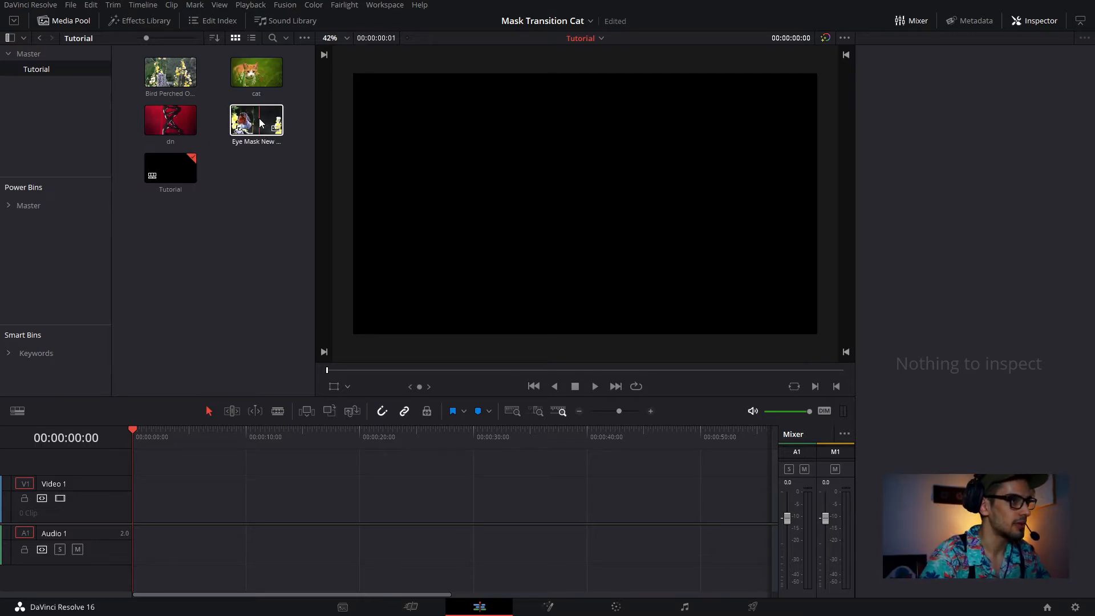
{"action": "left_click_drag", "start_coordinate": [259, 122], "coordinate": [248, 137]}
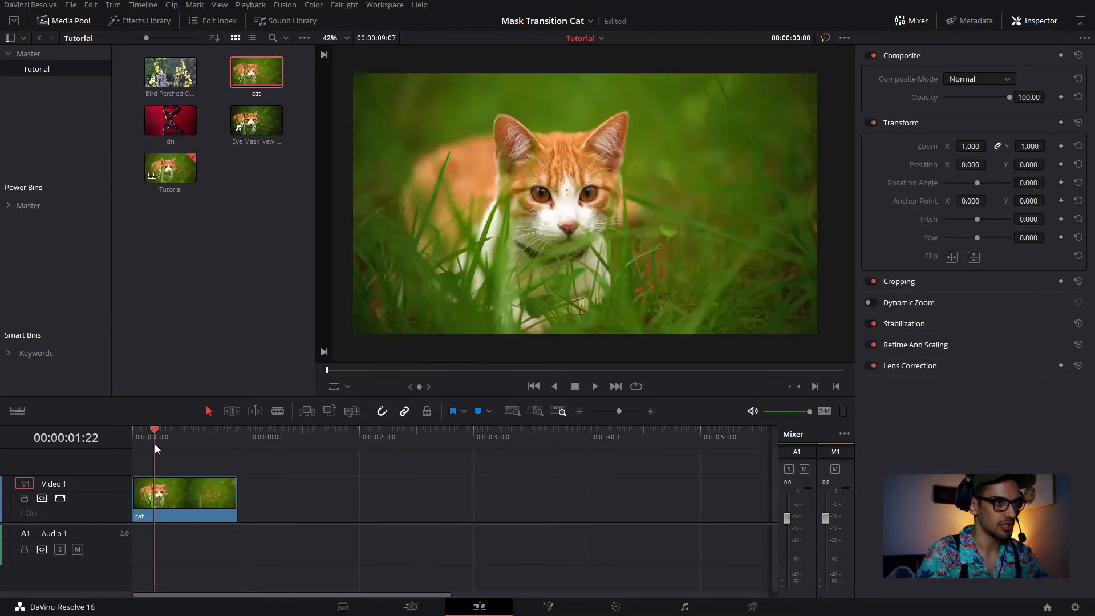
Cut the cat clip at 00:00:04:16 and delete the part after the cut
{"action": "left_click_drag", "start_coordinate": [155, 444], "coordinate": [161, 443]}
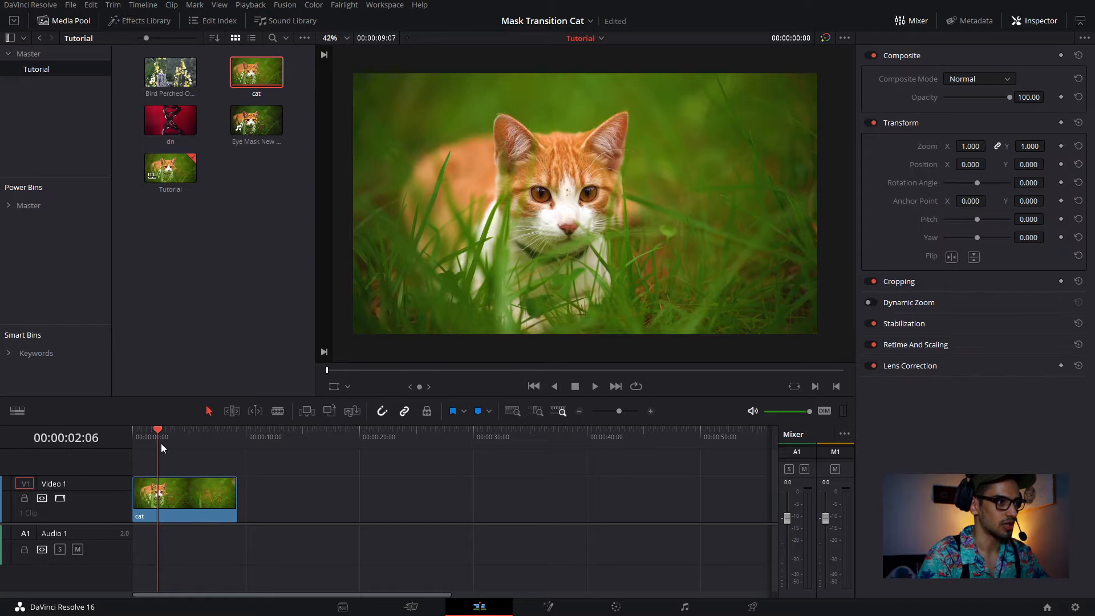
{"action": "left_click_drag", "start_coordinate": [161, 443], "coordinate": [150, 436]}
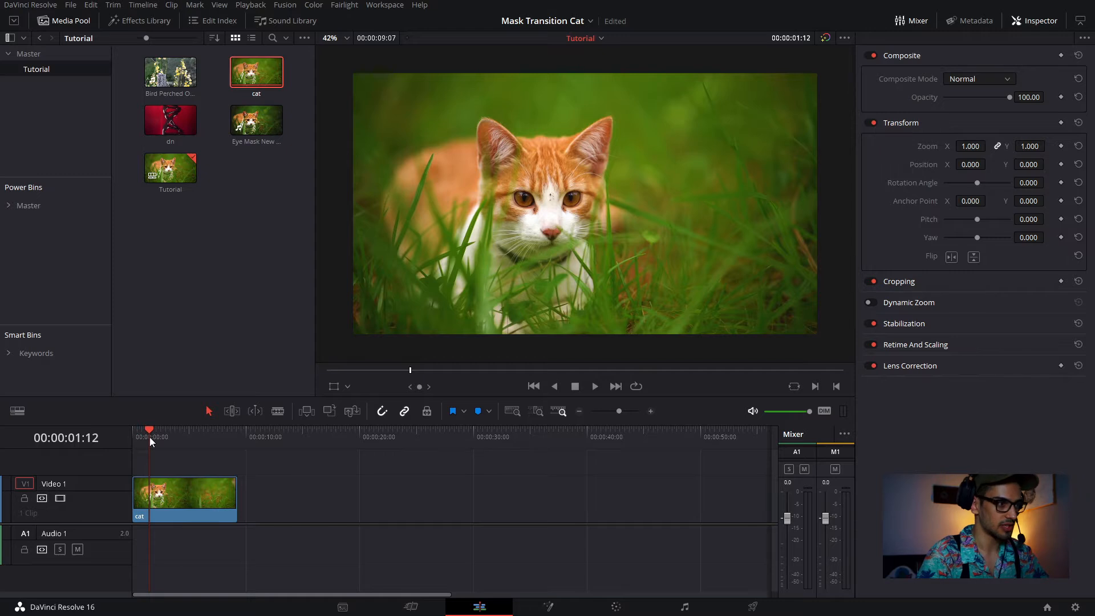
{"action": "left_click_drag", "start_coordinate": [150, 437], "coordinate": [183, 436]}
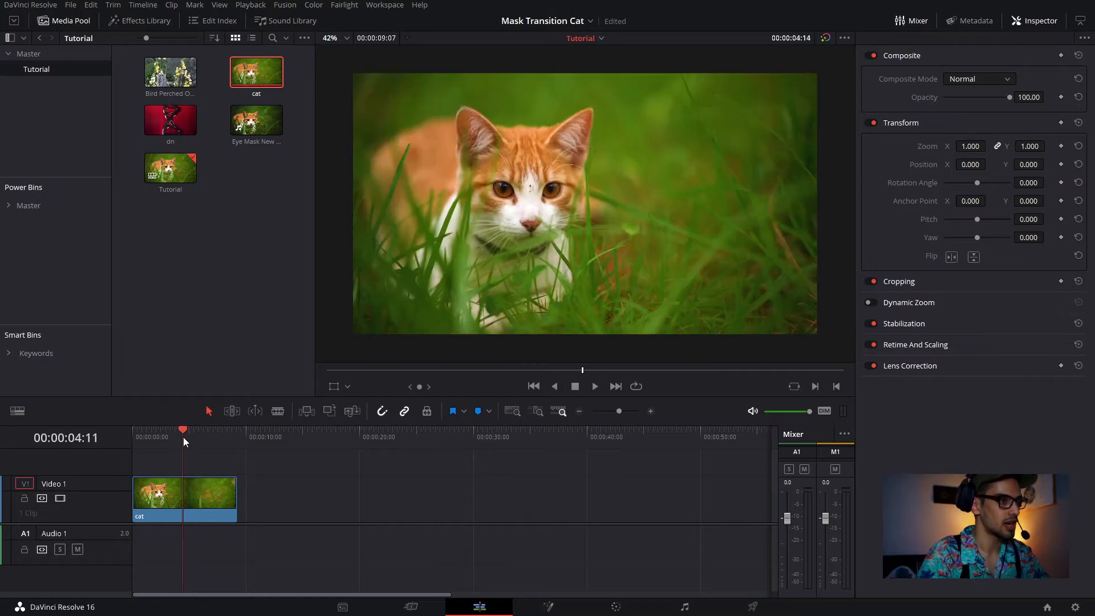
{"action": "left_click", "coordinate": [196, 491]}
{"action": "left_click", "coordinate": [186, 440]}
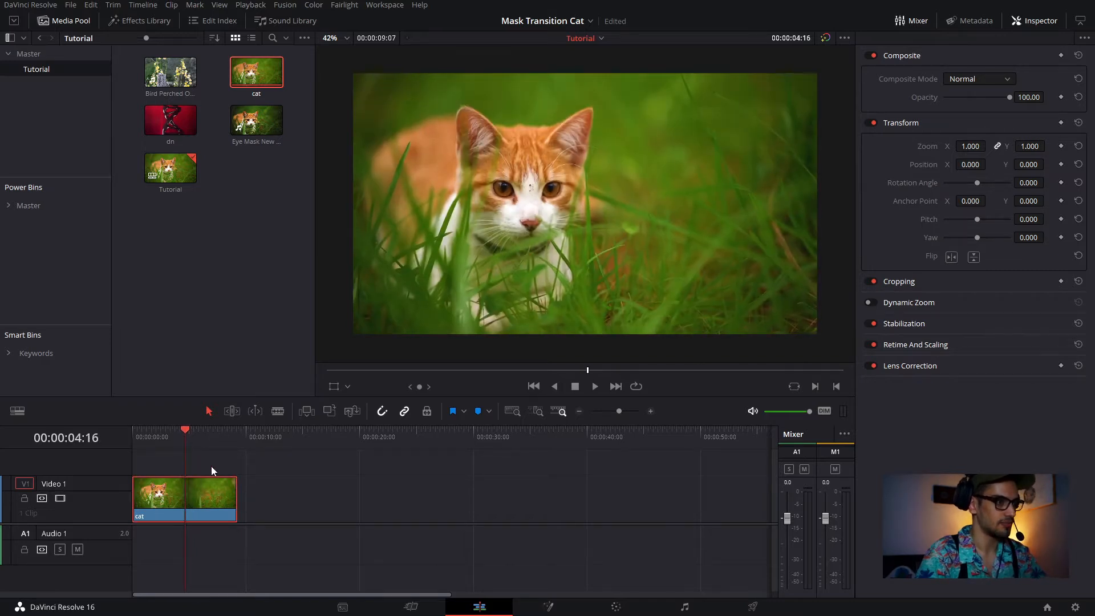
{"action": "key", "text": "ctrl+b"}
{"action": "left_click", "coordinate": [217, 497]}
{"action": "key", "text": "Delete"}
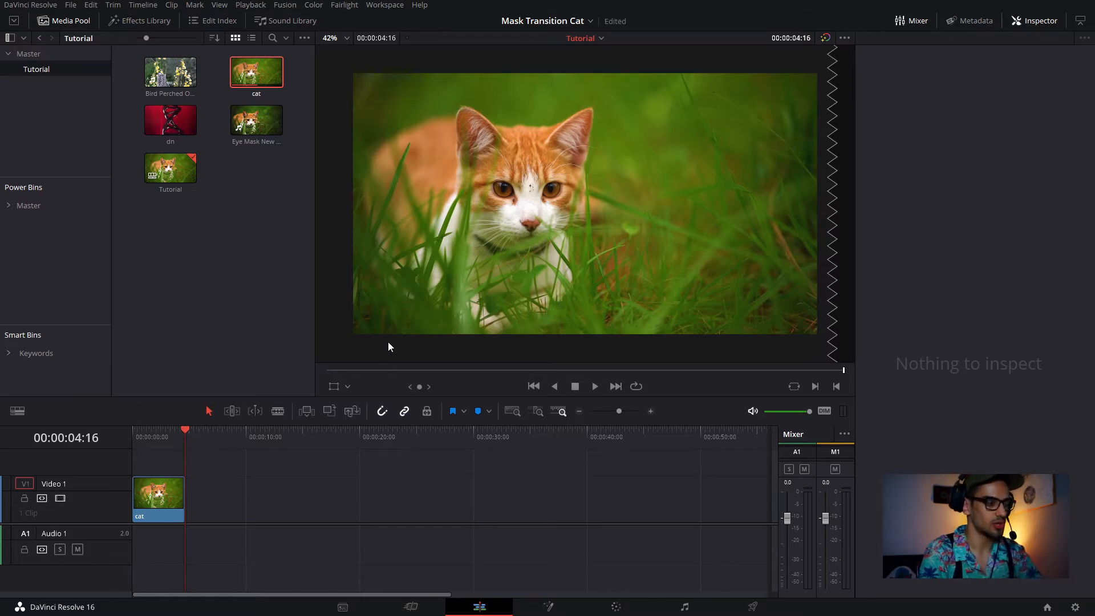
Split the cat clip two seconds before its end, at 00:00:02:16, and move both pieces up to Video 2
{"action": "key", "text": "shift+Left"}
{"action": "key", "text": "shift+Left"}
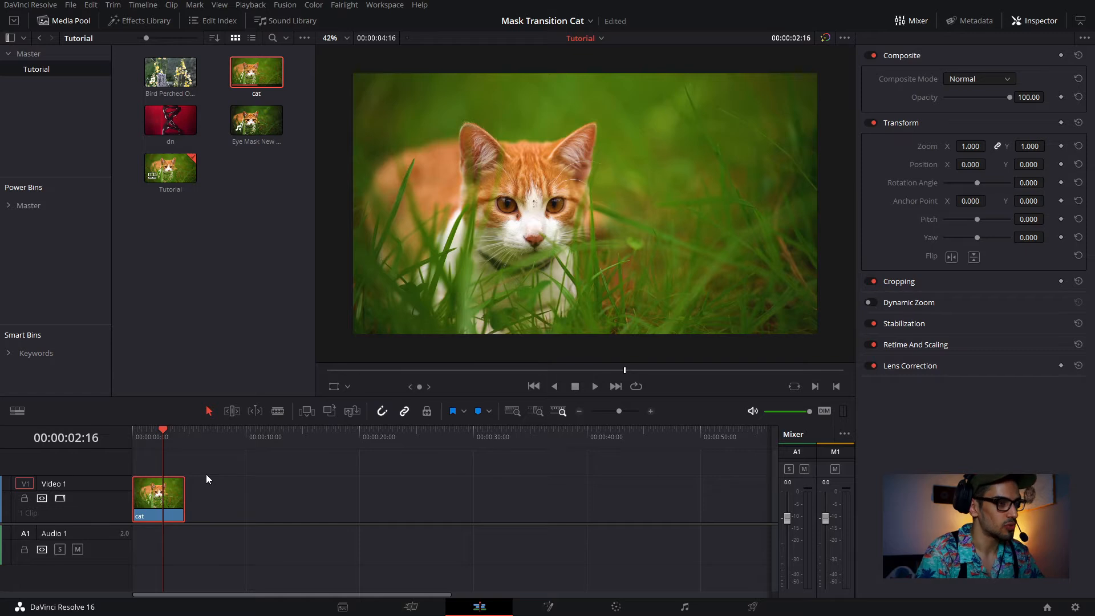
{"action": "key", "text": "ctrl+b"}
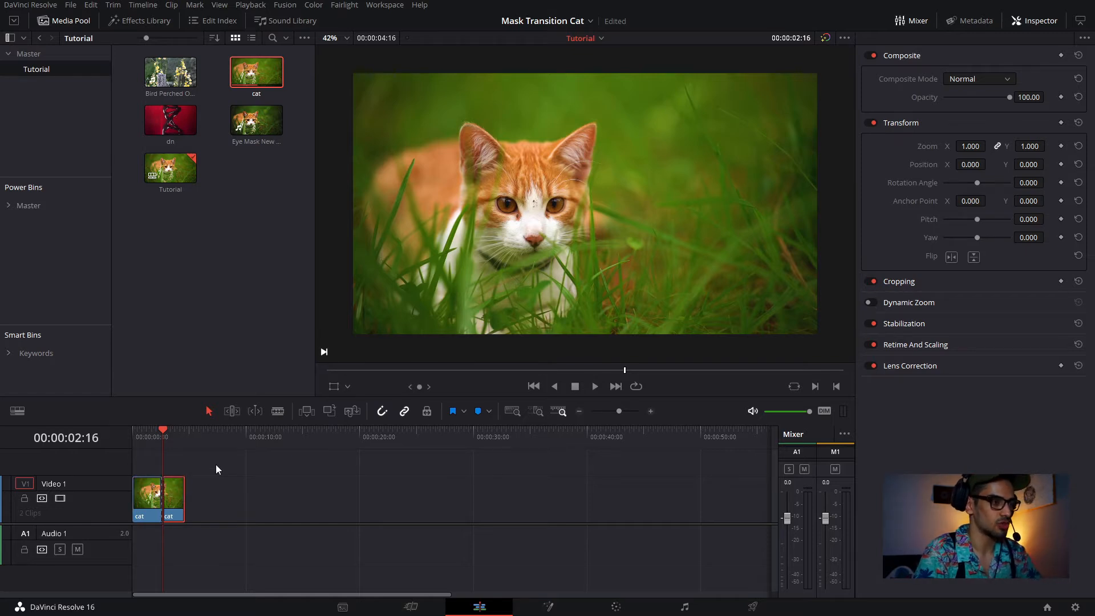
{"action": "left_click_drag", "start_coordinate": [205, 456], "coordinate": [142, 513]}
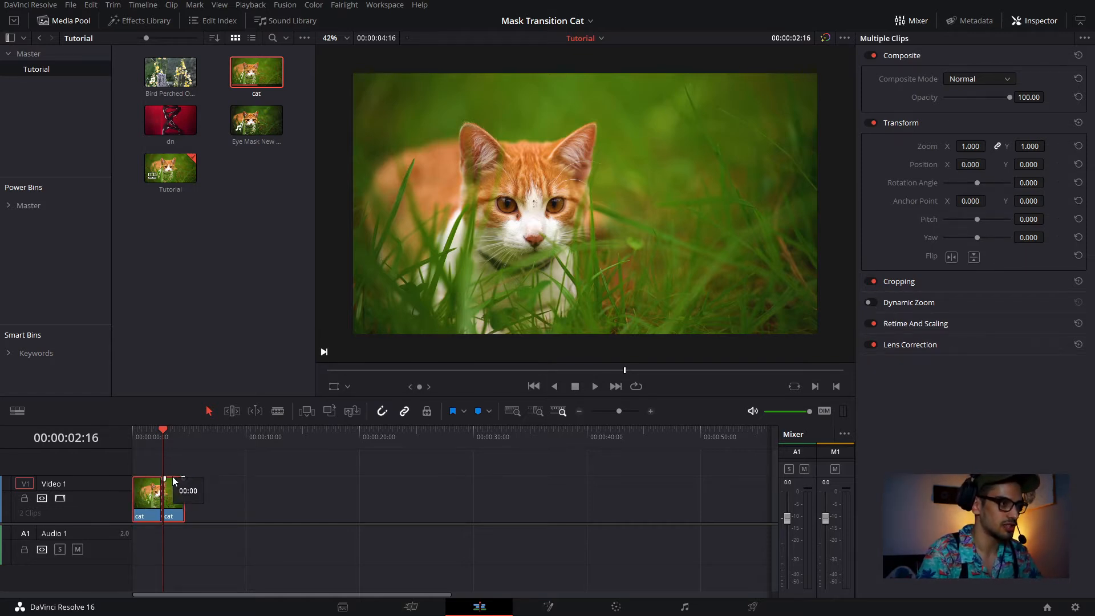
{"action": "left_click_drag", "start_coordinate": [174, 480], "coordinate": [172, 469]}
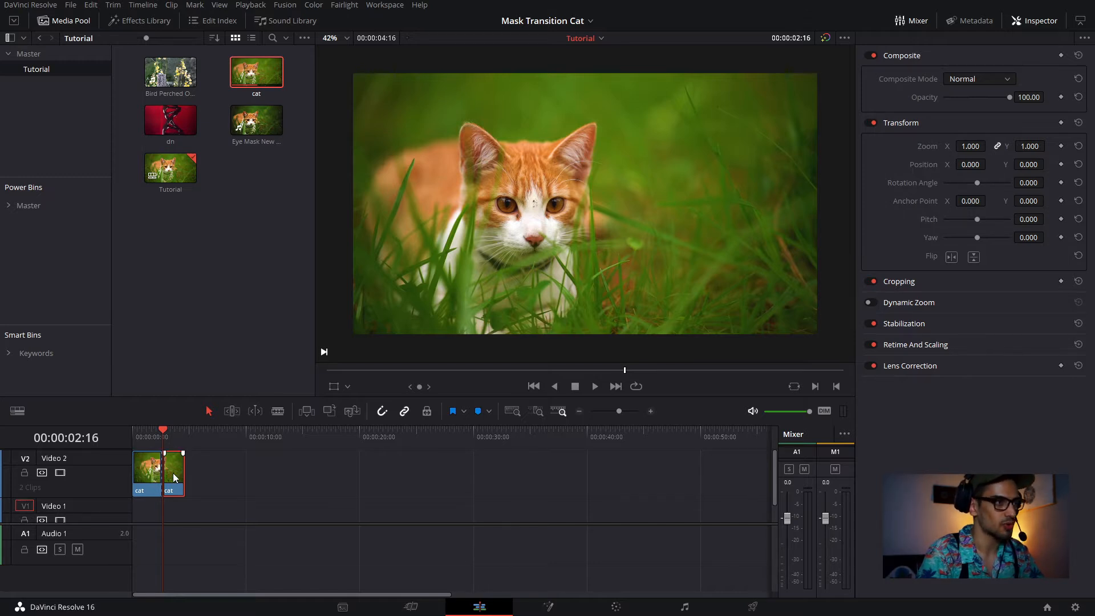
On the Color page, add a second serial node to the second cat clip and add an alpha output to the node graph
{"action": "left_click", "coordinate": [612, 606]}
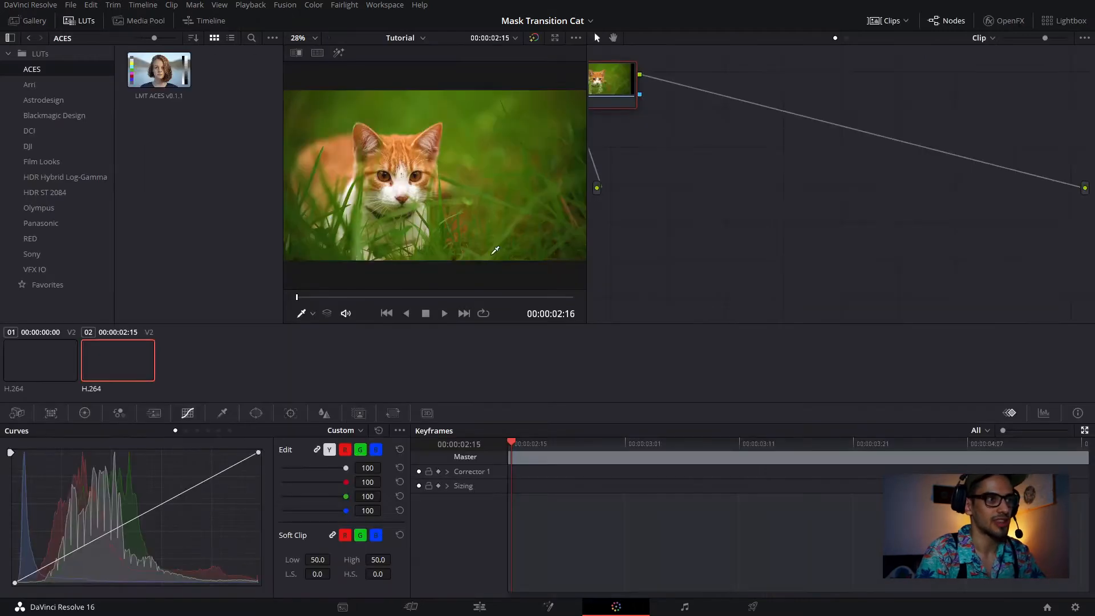
{"action": "right_click", "coordinate": [668, 102]}
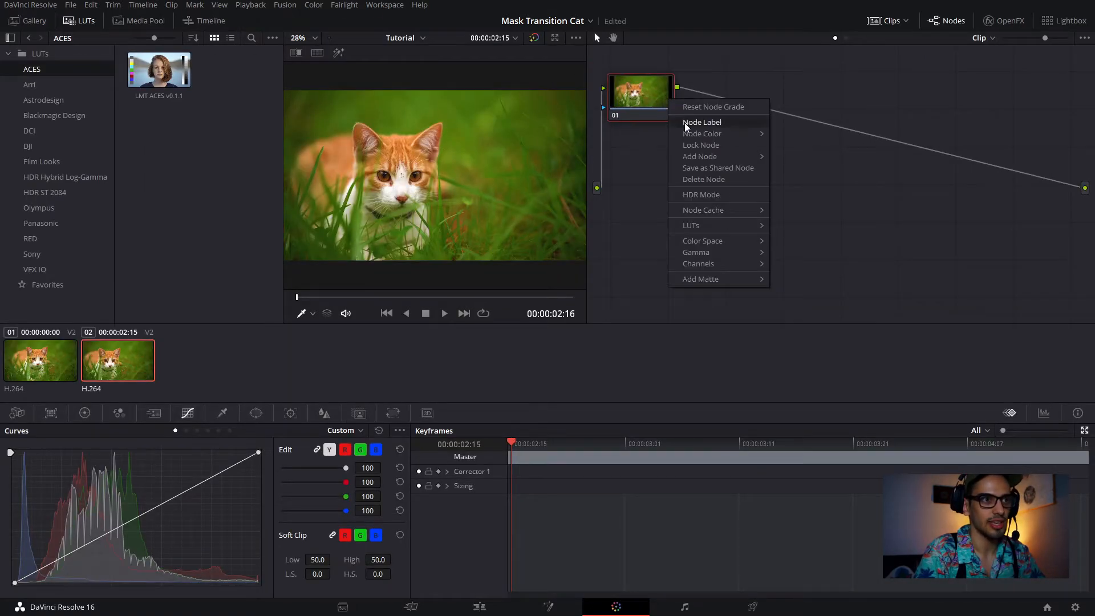
{"action": "left_click", "coordinate": [805, 159]}
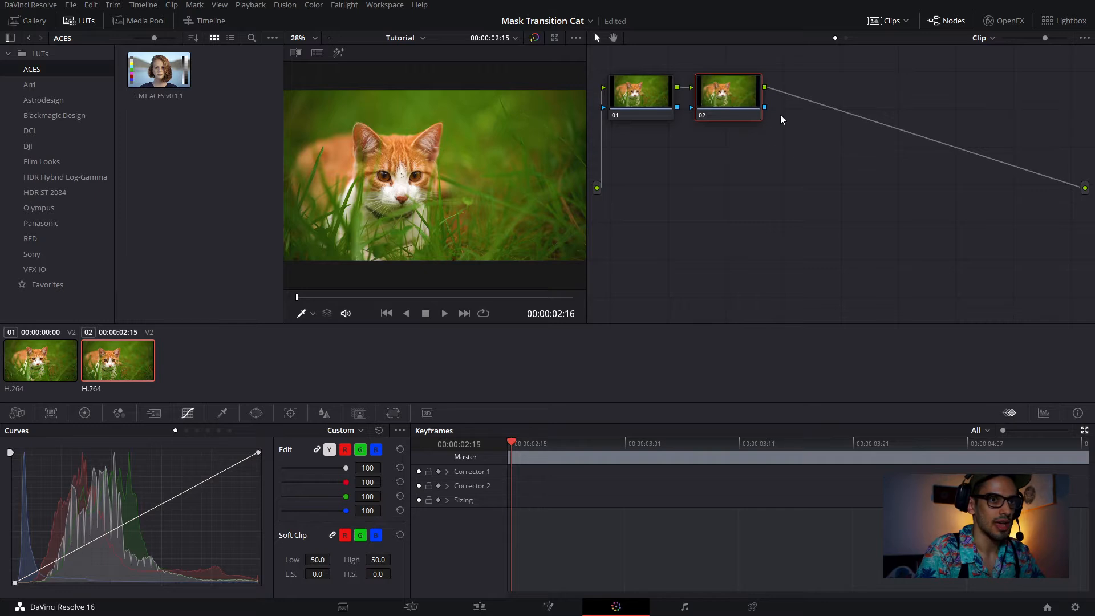
{"action": "right_click", "coordinate": [839, 160]}
{"action": "left_click", "coordinate": [865, 209]}
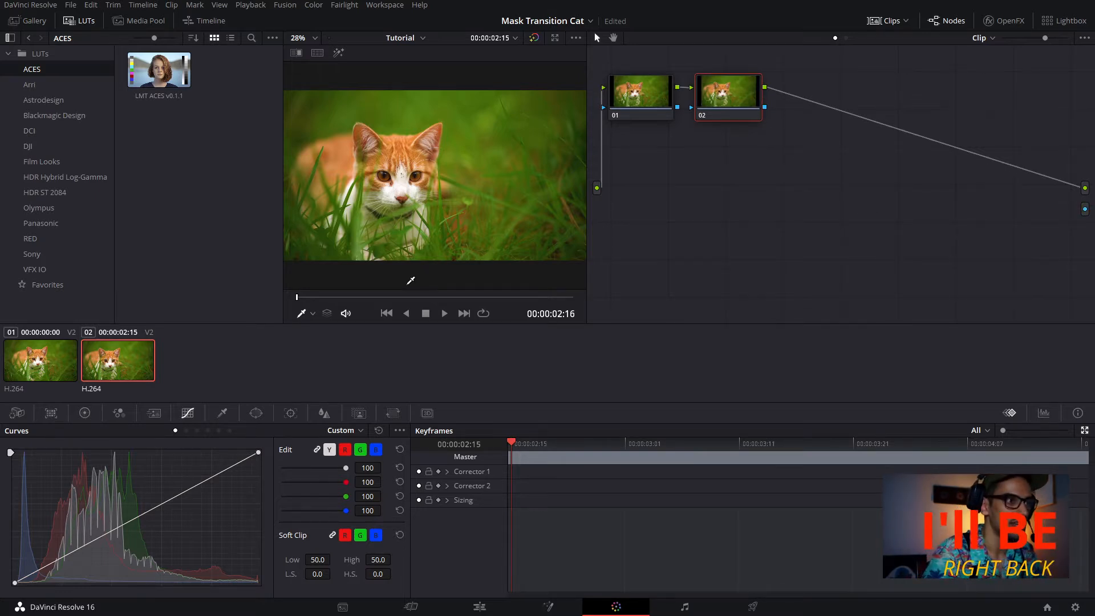
Draw a closed Curve window around the cat's eye on the picture's right side in node 02, with Soft 1 at 0.84
{"action": "left_click", "coordinate": [260, 414]}
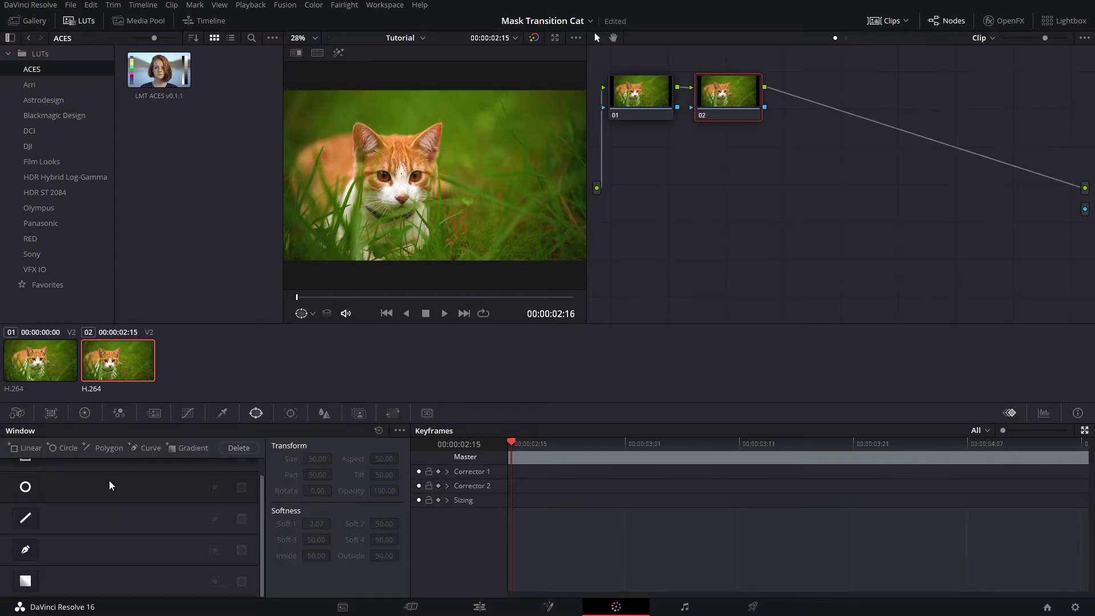
{"action": "left_click", "coordinate": [25, 551]}
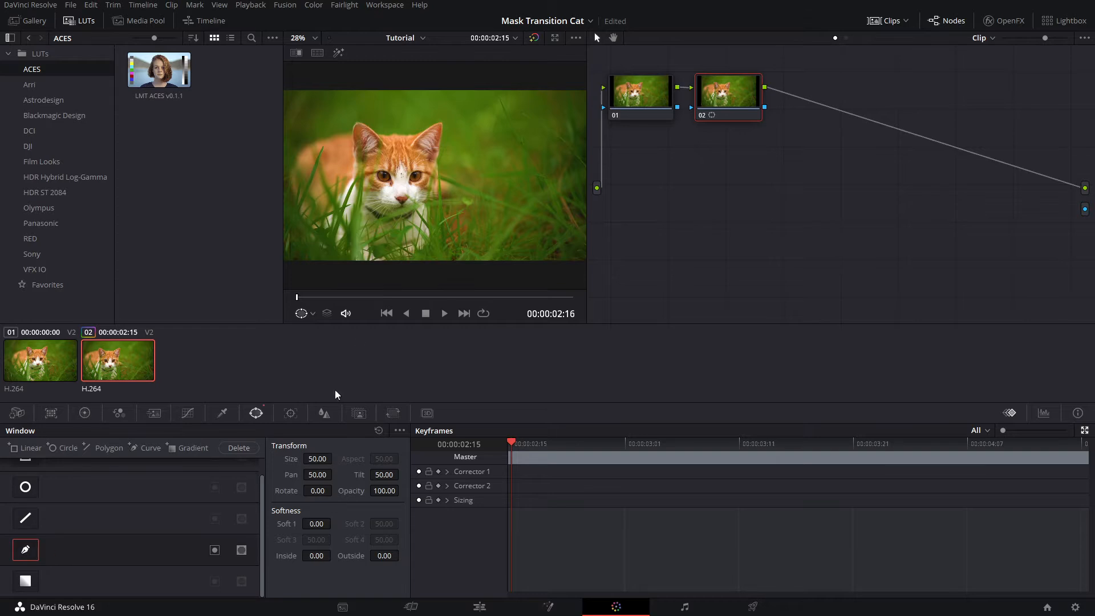
{"action": "scroll", "coordinate": [447, 145], "scroll_direction": "up", "scroll_amount": 10}
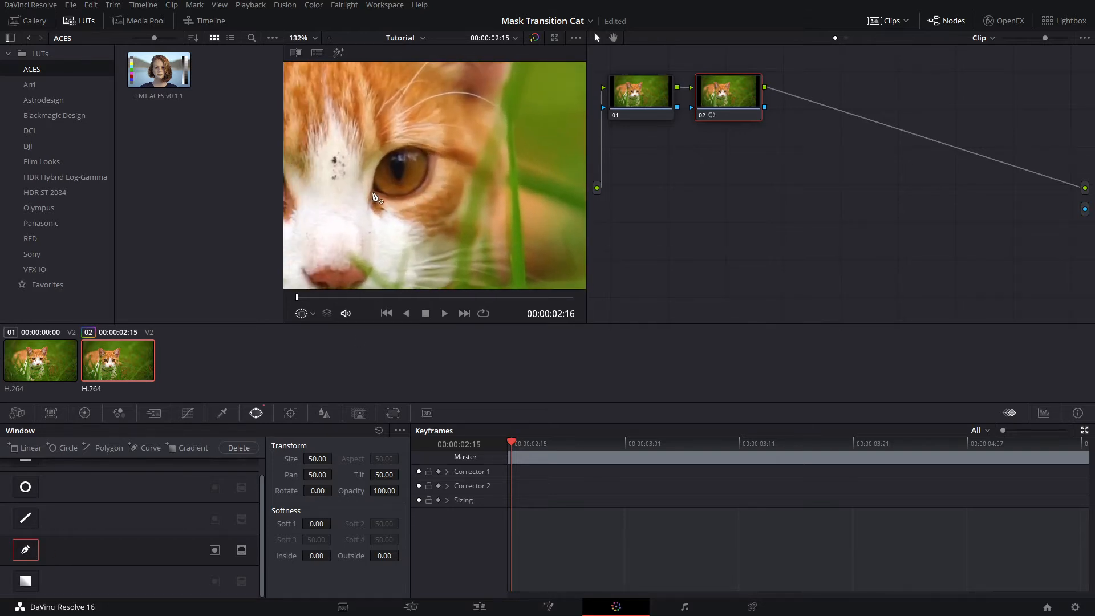
{"action": "scroll", "coordinate": [376, 198], "scroll_direction": "up", "scroll_amount": 5}
{"action": "left_click", "coordinate": [335, 198]}
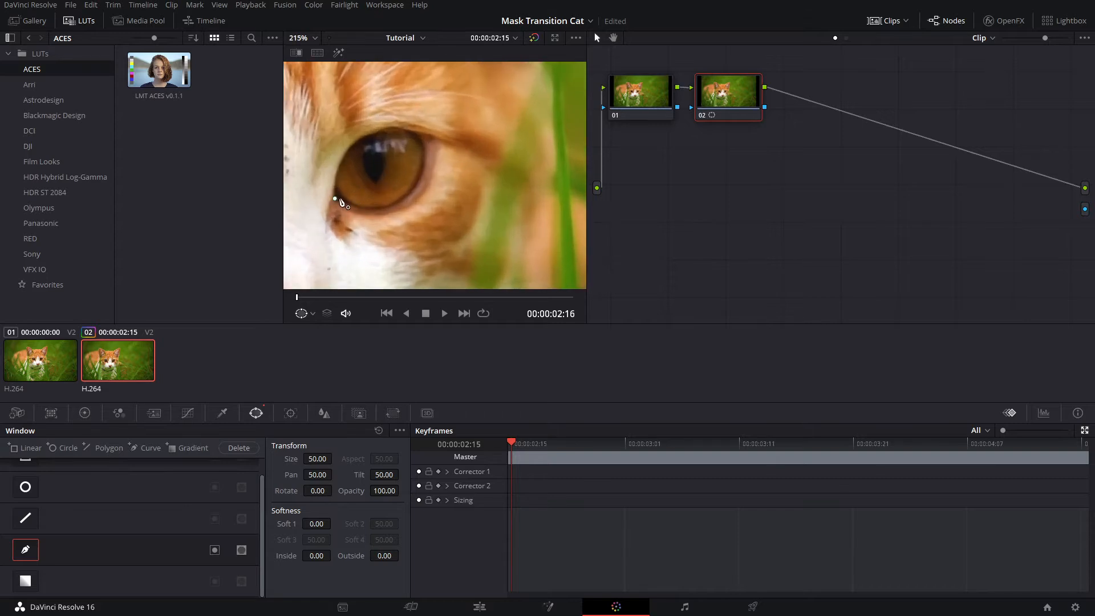
{"action": "left_click", "coordinate": [366, 209]}
{"action": "left_click", "coordinate": [393, 208]}
{"action": "left_click", "coordinate": [419, 198]}
{"action": "left_click", "coordinate": [420, 186]}
{"action": "left_click", "coordinate": [426, 149]}
{"action": "left_click", "coordinate": [418, 137]}
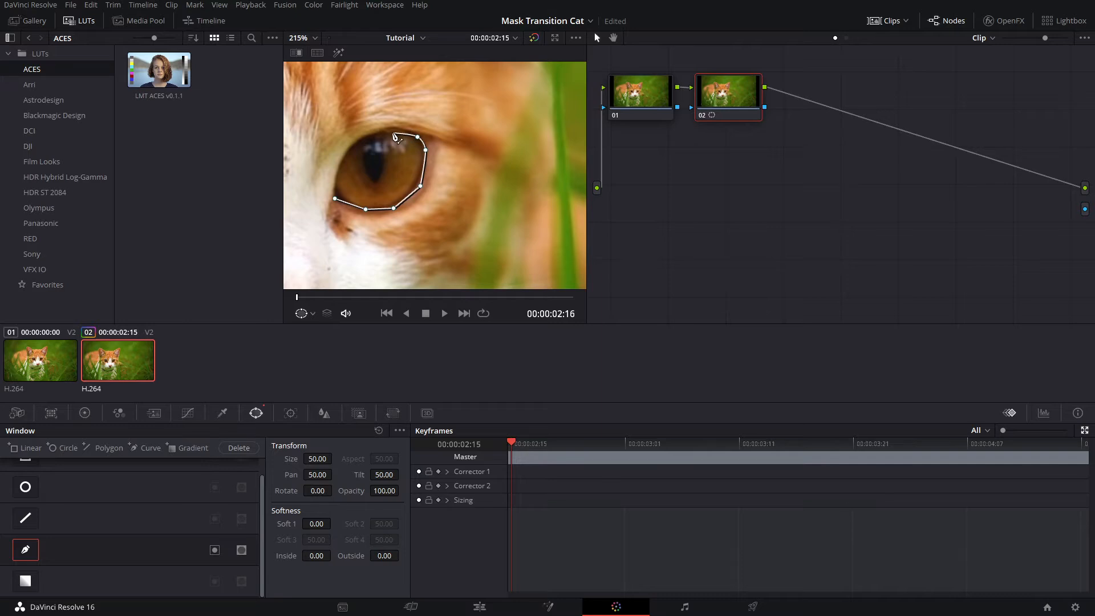
{"action": "left_click", "coordinate": [388, 126]}
{"action": "left_click", "coordinate": [357, 137]}
{"action": "left_click", "coordinate": [341, 156]}
{"action": "left_click", "coordinate": [335, 178]}
{"action": "left_click", "coordinate": [335, 199]}
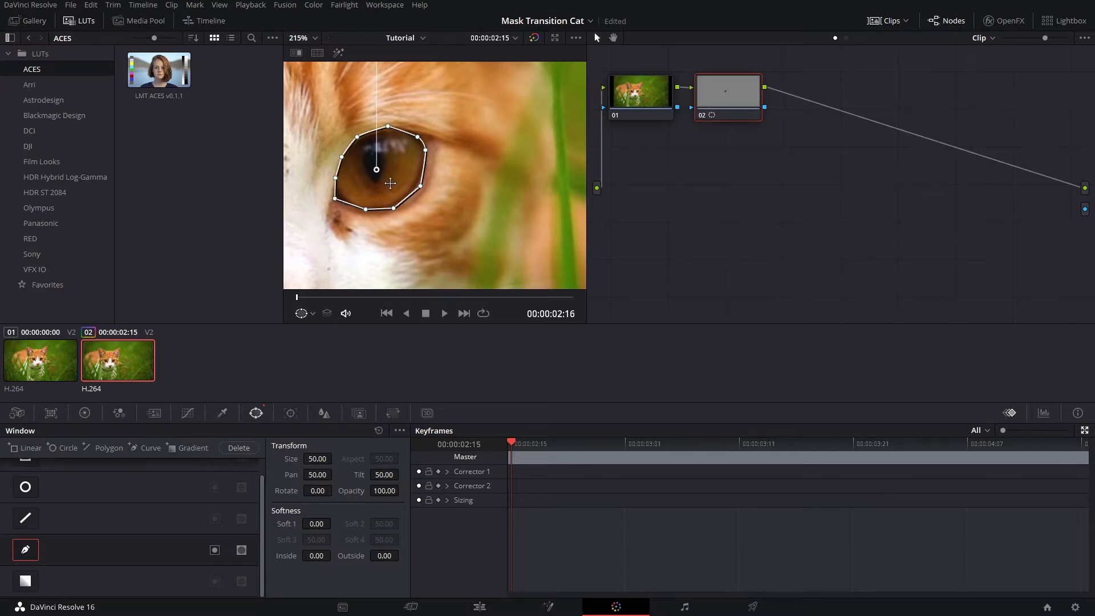
{"action": "scroll", "coordinate": [386, 179], "scroll_direction": "down", "scroll_amount": 5}
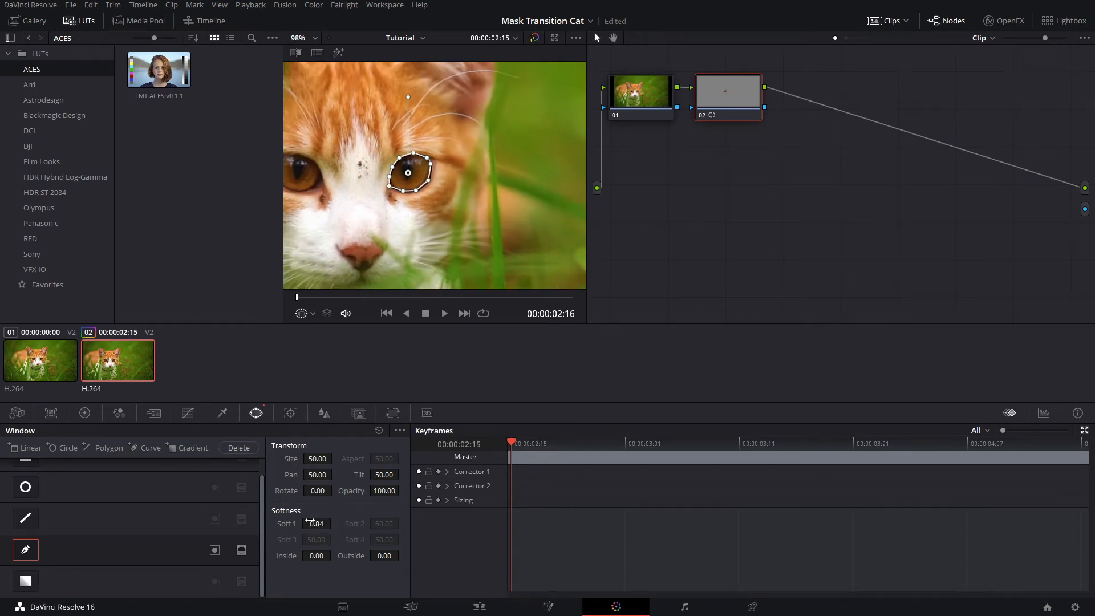
Invert the key output of node 02 and connect its key output to the alpha output to cut out the eye
{"action": "left_click", "coordinate": [357, 414]}
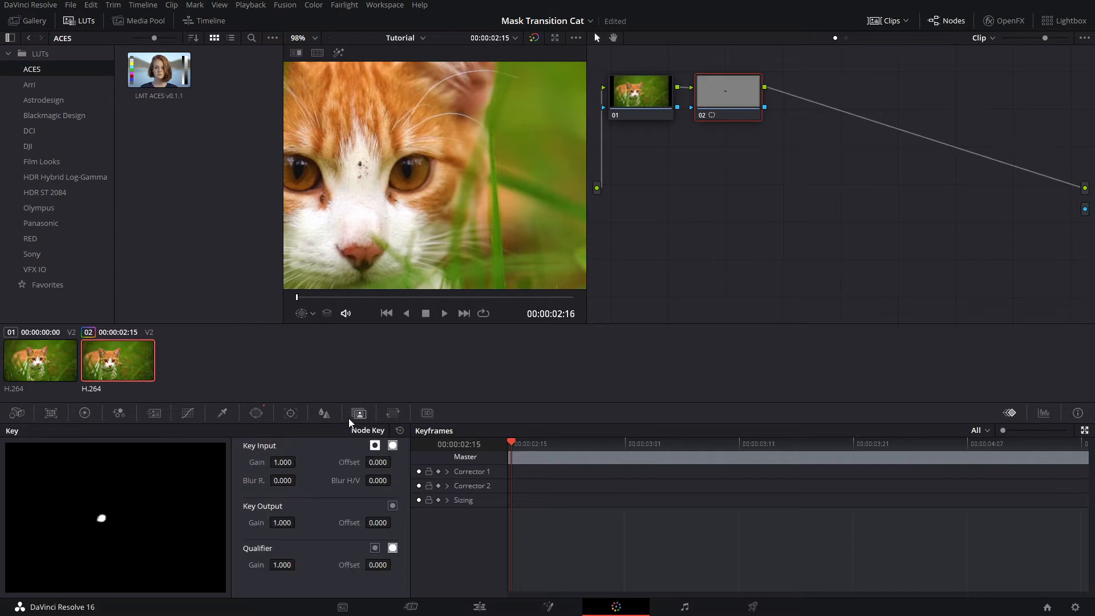
{"action": "left_click", "coordinate": [393, 506]}
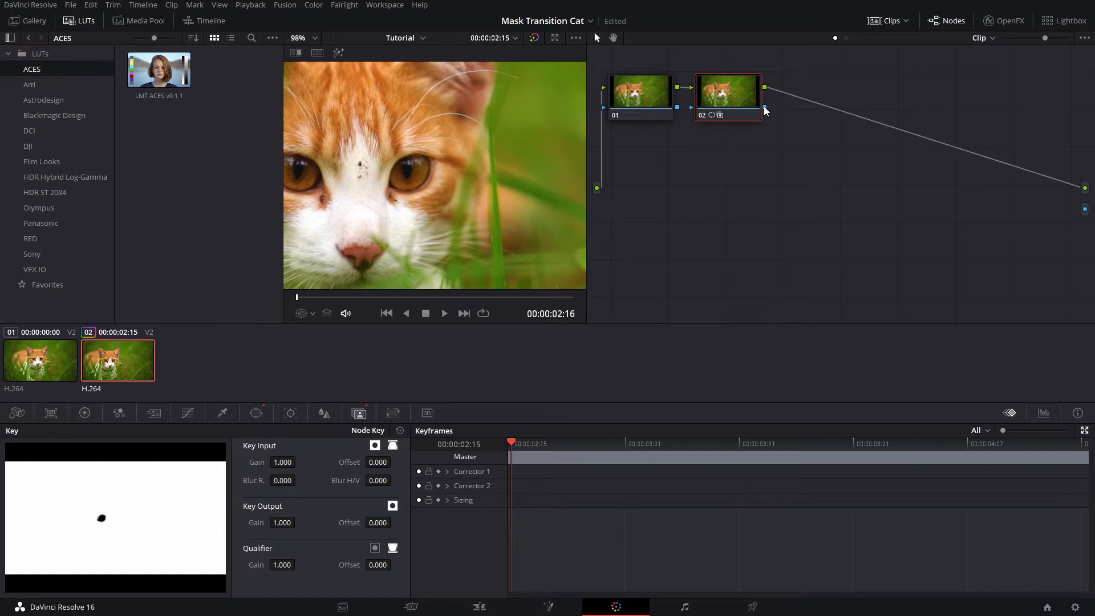
{"action": "left_click_drag", "start_coordinate": [764, 107], "coordinate": [1084, 210]}
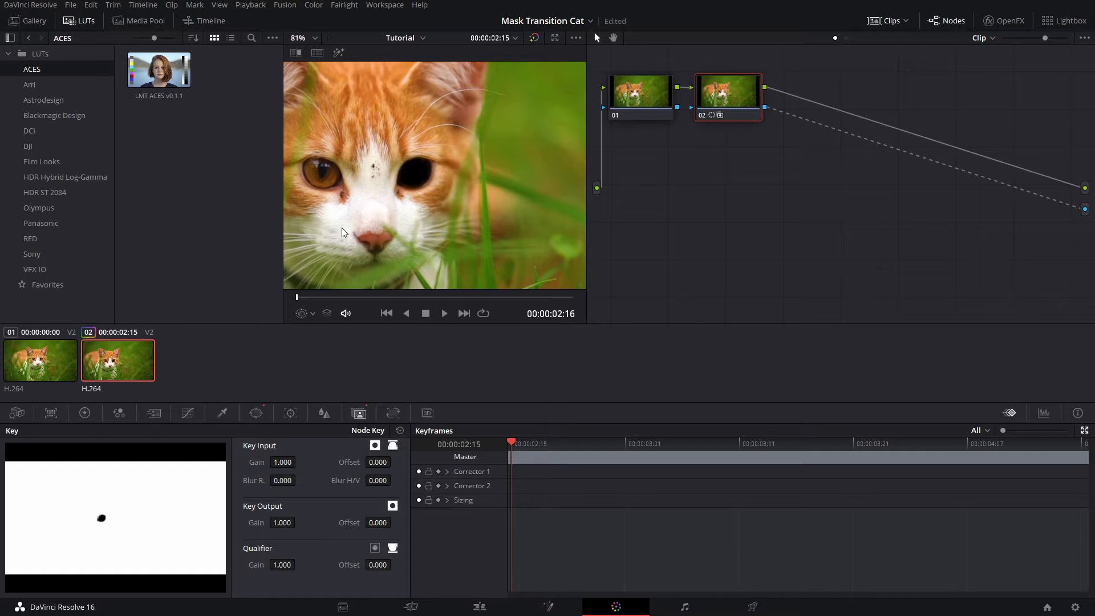
{"action": "scroll", "coordinate": [376, 179], "scroll_direction": "down", "scroll_amount": 4}
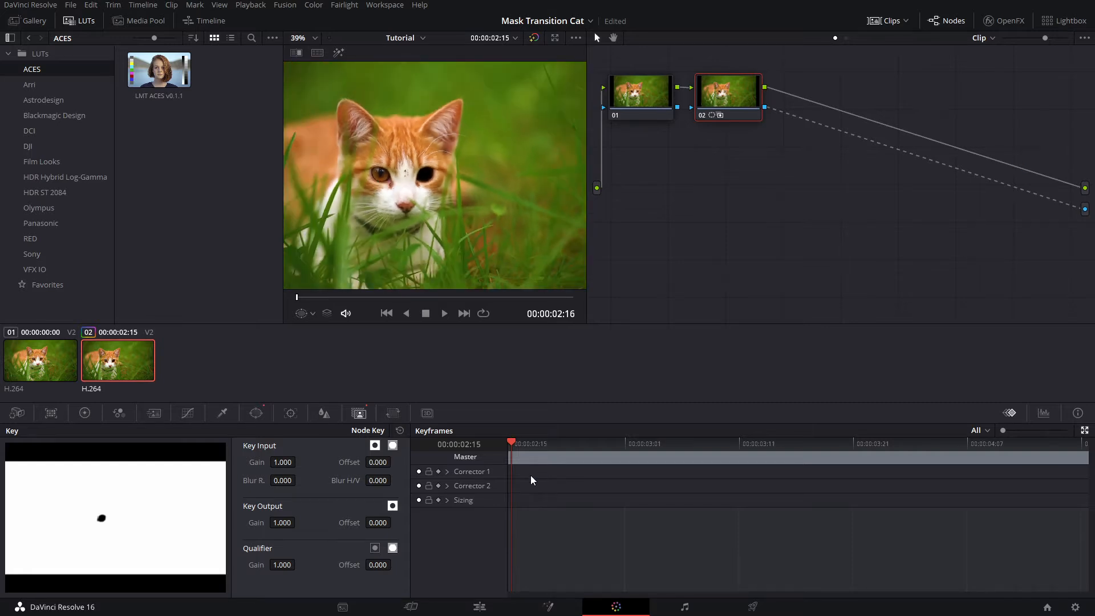
Turn on keyframing for Corrector 2 at the clip's first frame and track the eye window forward to the clip's end
{"action": "left_click", "coordinate": [256, 413]}
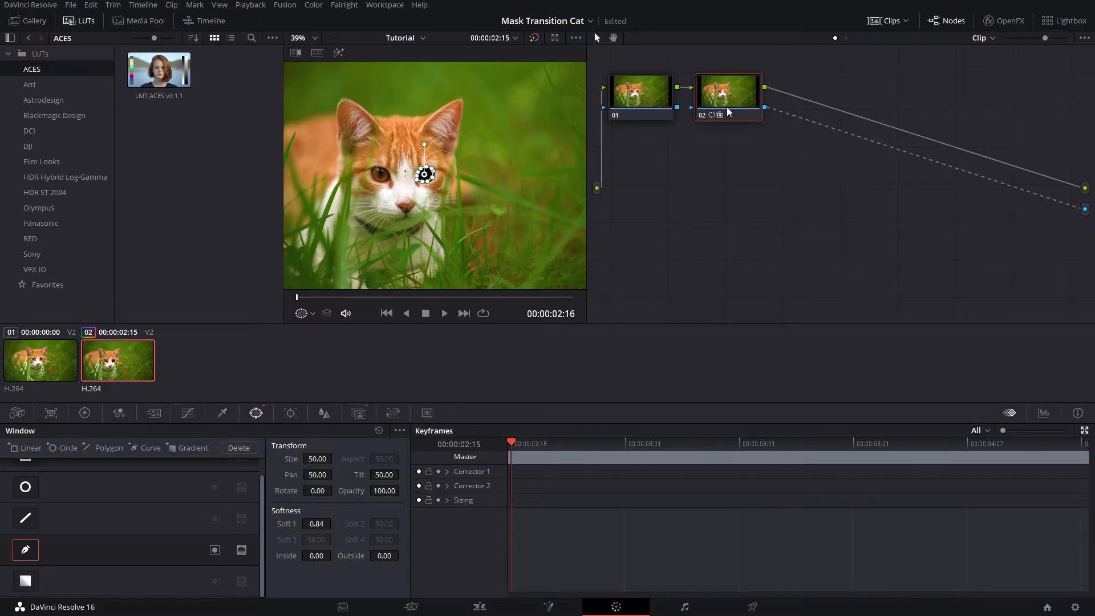
{"action": "left_click", "coordinate": [438, 485]}
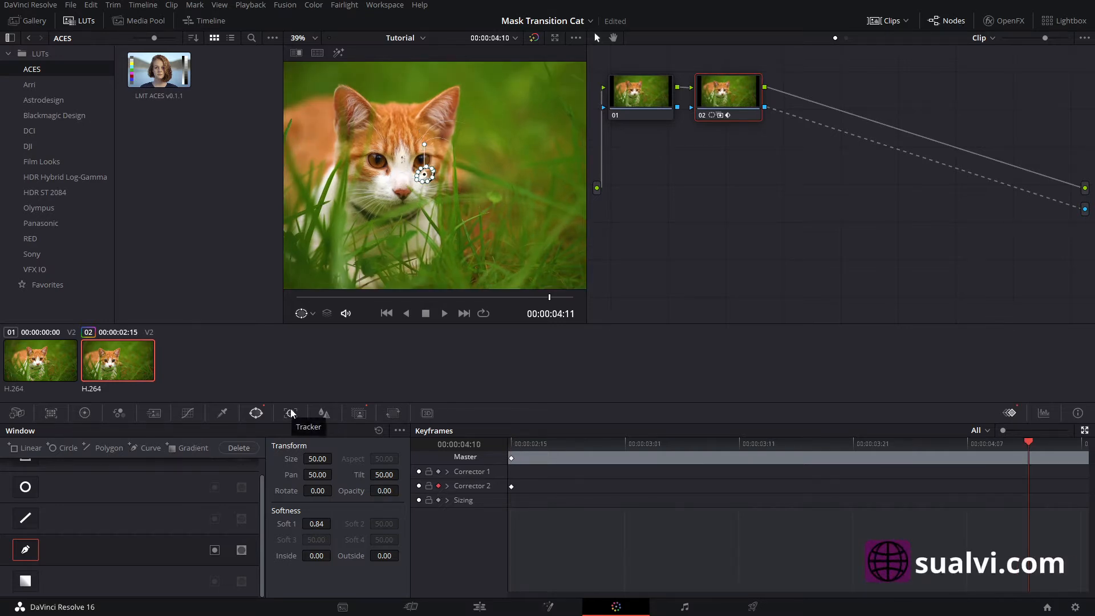
{"action": "key", "text": "Home"}
{"action": "scroll", "coordinate": [429, 190], "scroll_direction": "up", "scroll_amount": 2}
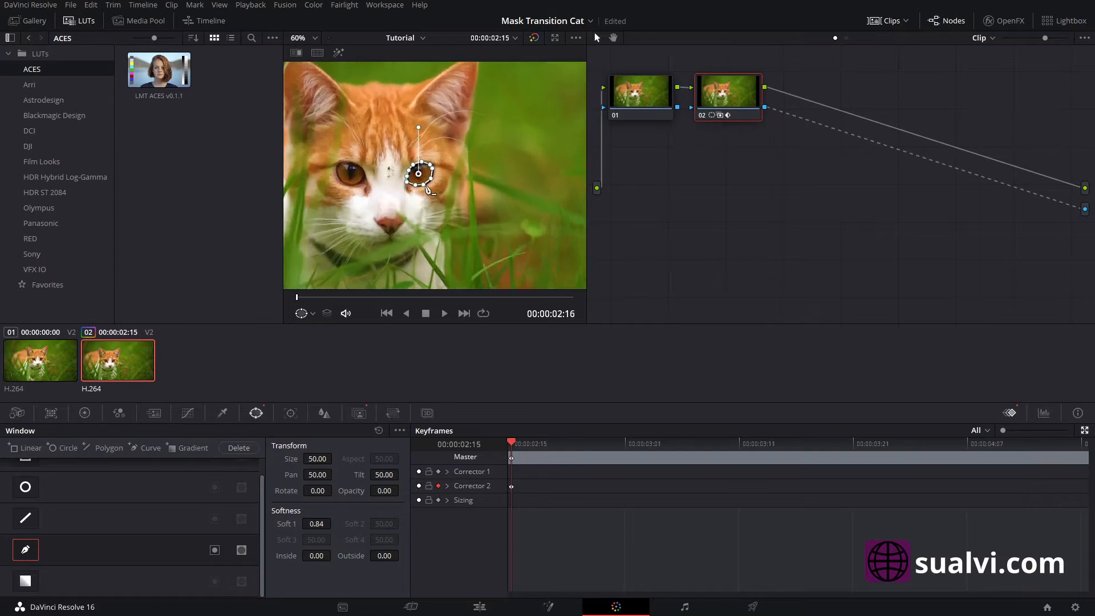
{"action": "scroll", "coordinate": [428, 190], "scroll_direction": "up", "scroll_amount": 3}
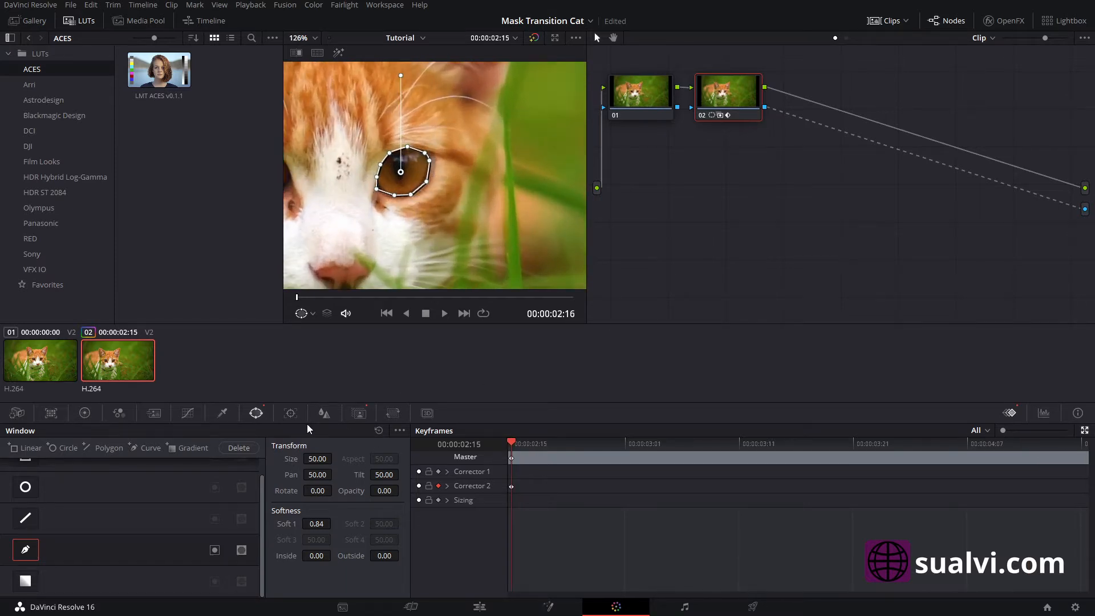
{"action": "left_click", "coordinate": [291, 414]}
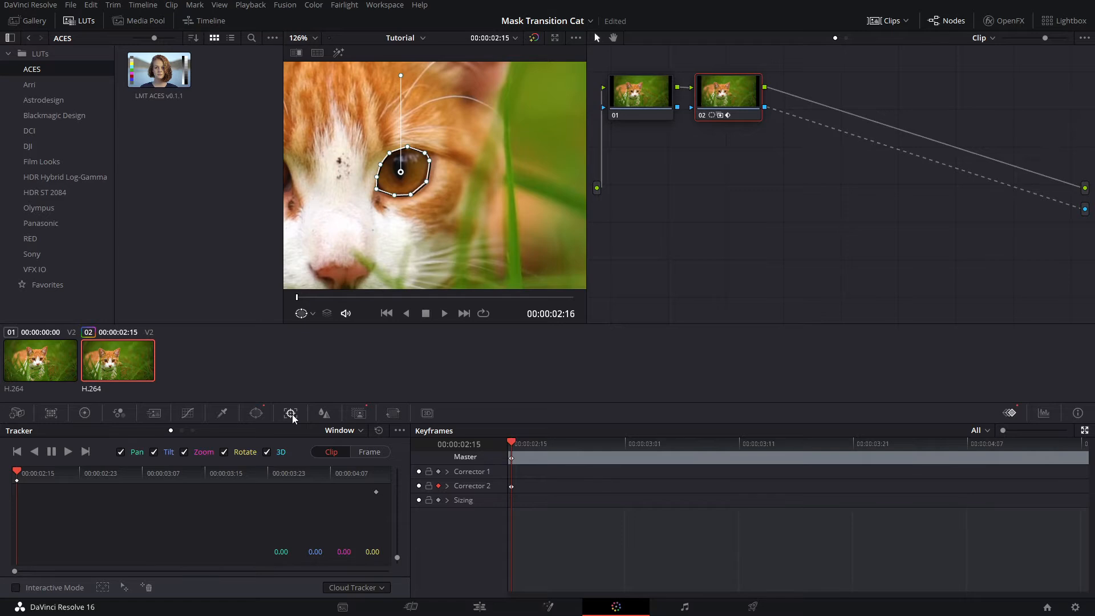
{"action": "left_click", "coordinate": [68, 453]}
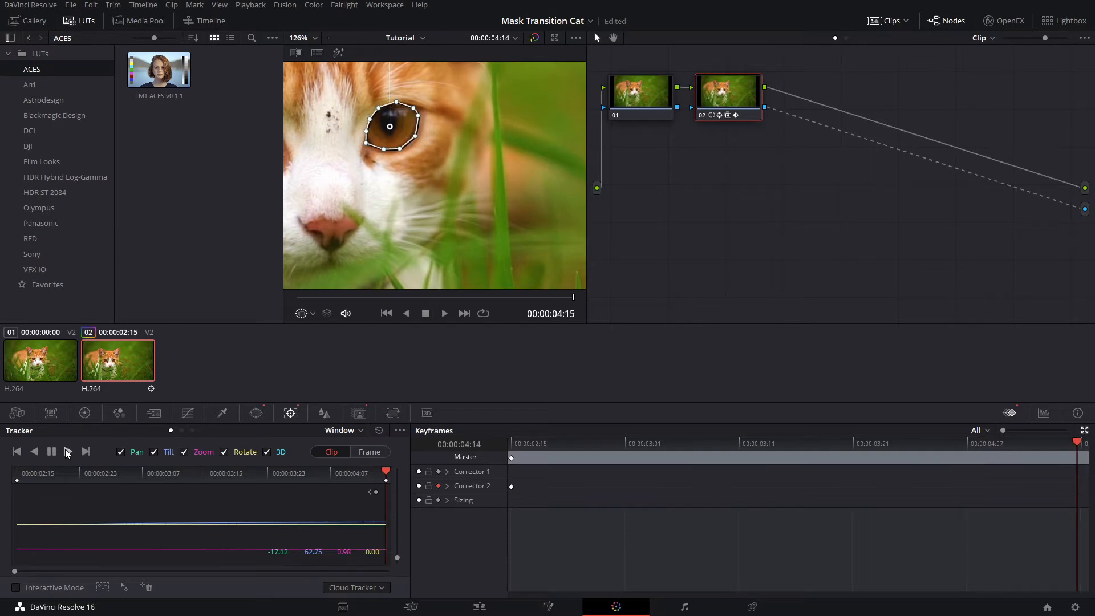
Set the eye window's opacity to 100 at 00:00:04:08 so it fades in from the clip's first frame
{"action": "scroll", "coordinate": [970, 294], "scroll_direction": "down", "scroll_amount": 2}
{"action": "left_click_drag", "start_coordinate": [728, 214], "coordinate": [704, 310]}
{"action": "left_click", "coordinate": [256, 413]}
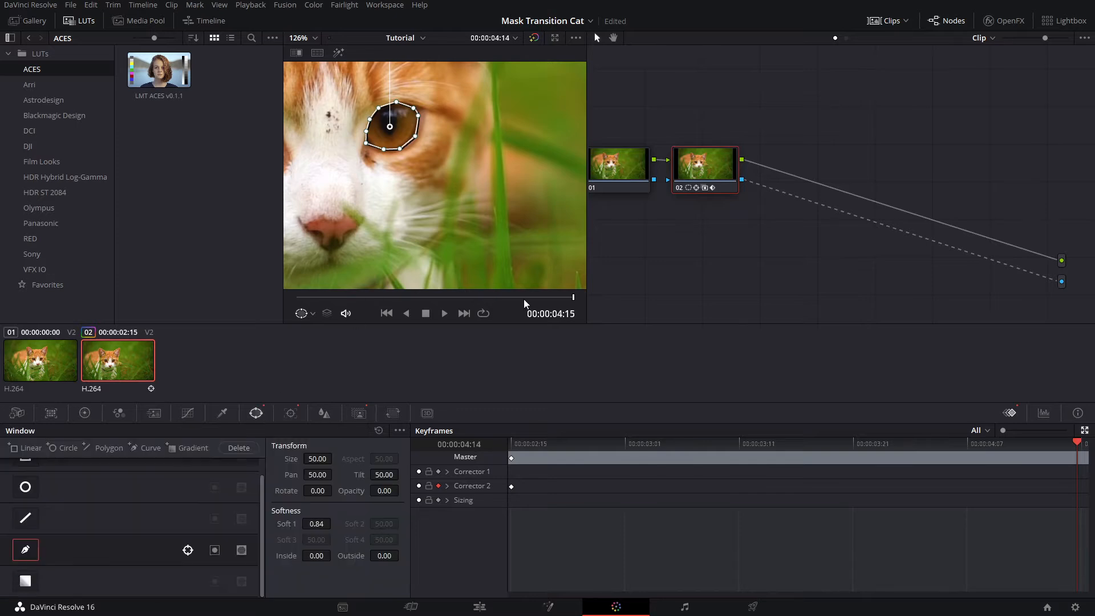
{"action": "left_click_drag", "start_coordinate": [526, 304], "coordinate": [303, 300]}
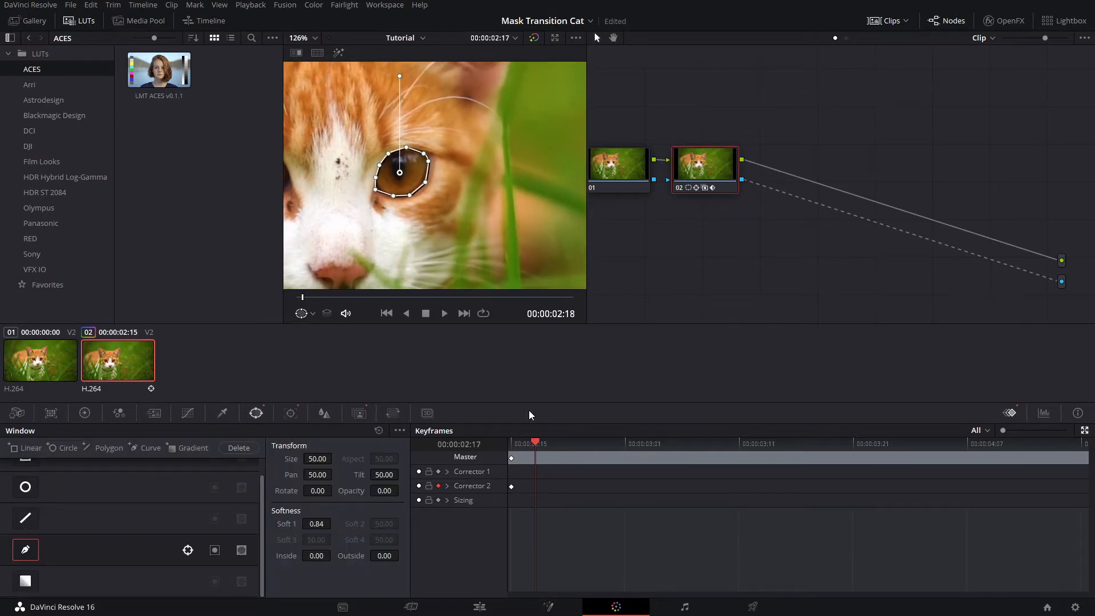
{"action": "left_click_drag", "start_coordinate": [535, 443], "coordinate": [1005, 454]}
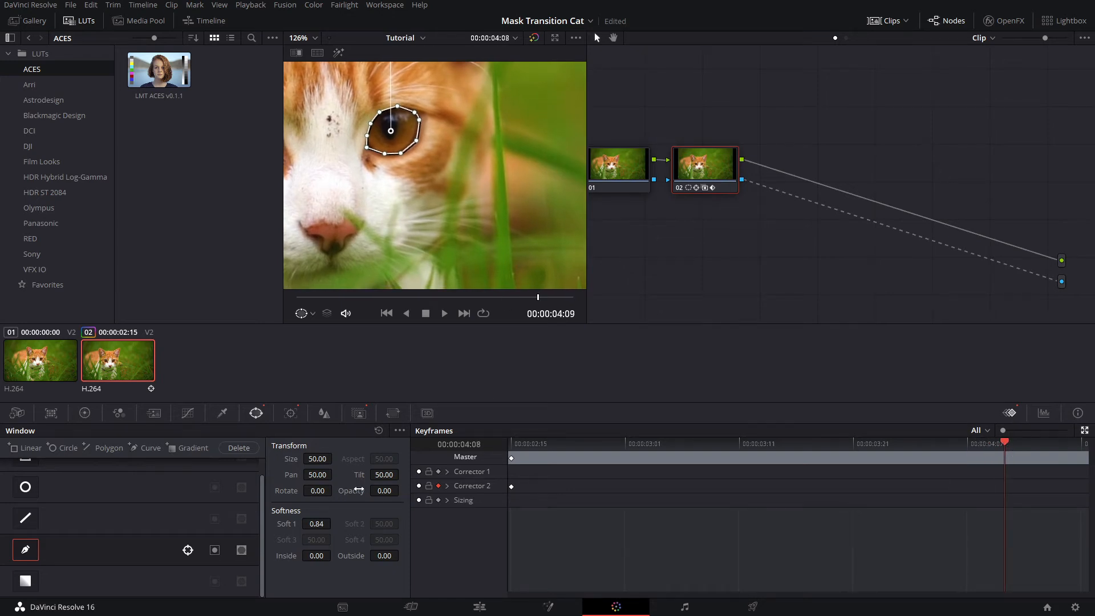
{"action": "left_click_drag", "start_coordinate": [358, 489], "coordinate": [411, 490]}
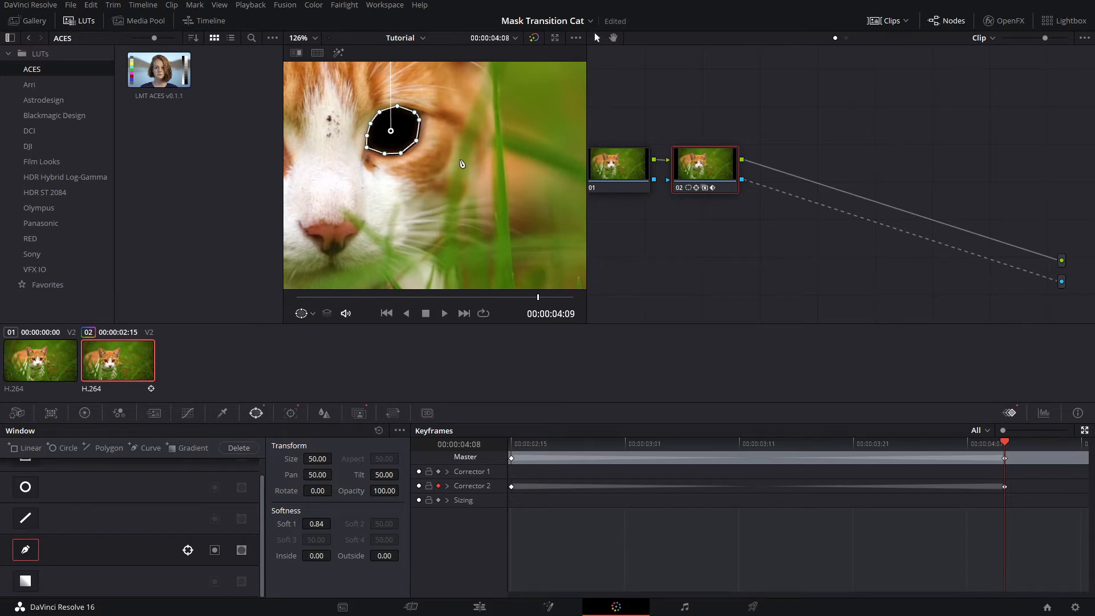
Save the project and, on the Edit page, place the Bird Perched On Wood clip on Video 1 just after the second cat clip
{"action": "left_click", "coordinate": [479, 606]}
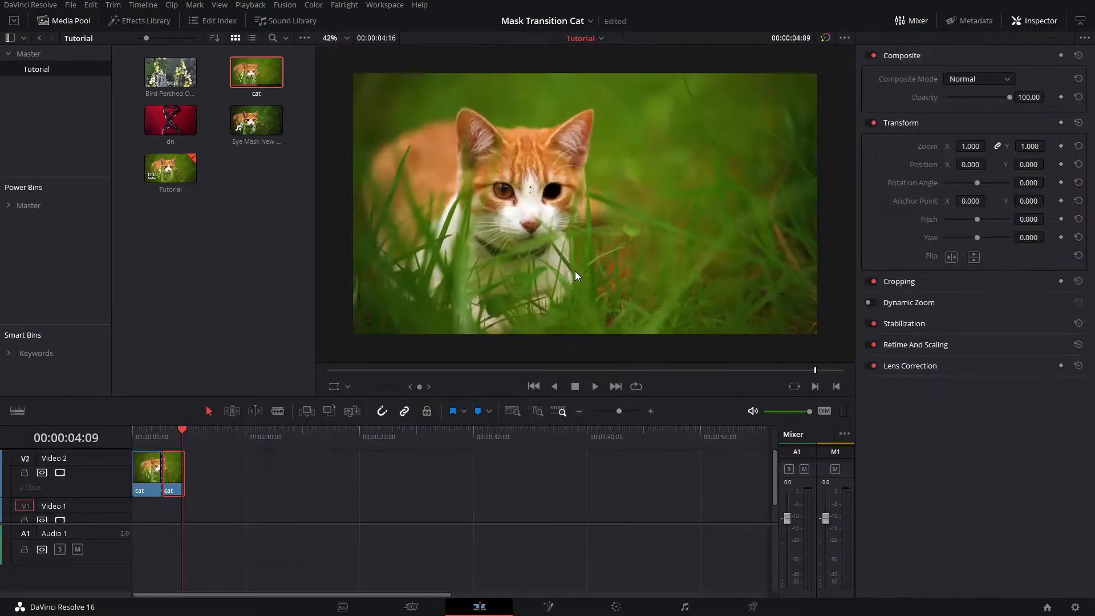
{"action": "key", "text": "ctrl+s"}
{"action": "scroll", "coordinate": [271, 481], "scroll_direction": "down", "scroll_amount": 2}
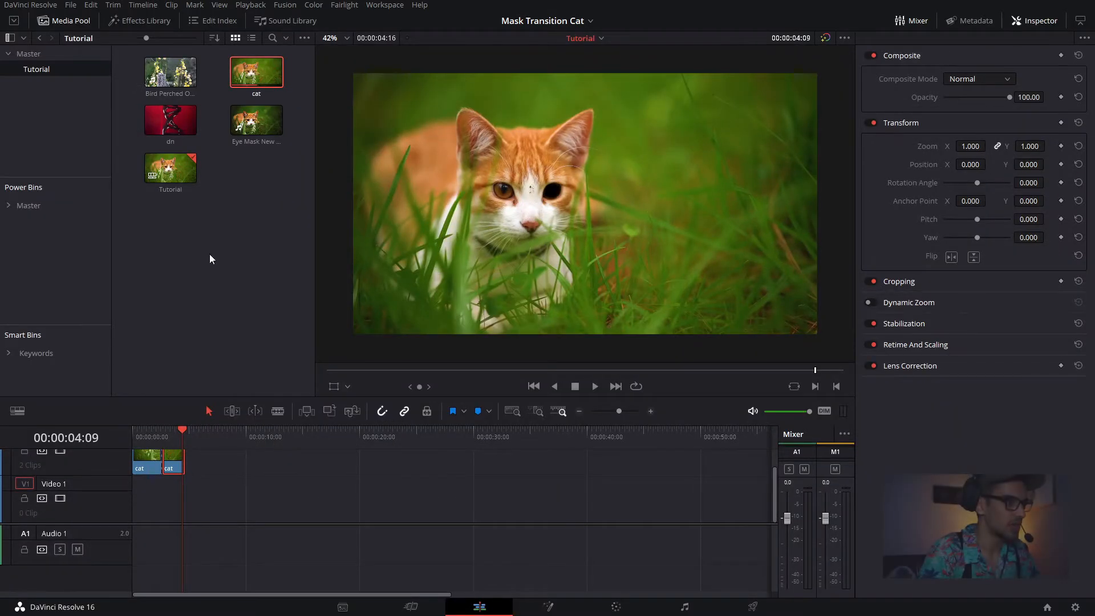
{"action": "scroll", "coordinate": [242, 494], "scroll_direction": "up", "scroll_amount": 2}
{"action": "left_click_drag", "start_coordinate": [149, 96], "coordinate": [229, 494]}
{"action": "key", "text": "Up"}
{"action": "key", "text": "Down"}
{"action": "mouse_move", "coordinate": [190, 437]}
{"action": "left_mouse_down"}
{"action": "mouse_move", "coordinate": [205, 443]}
{"action": "mouse_move", "coordinate": [190, 443]}
{"action": "left_mouse_up"}
{"action": "key", "text": "space"}
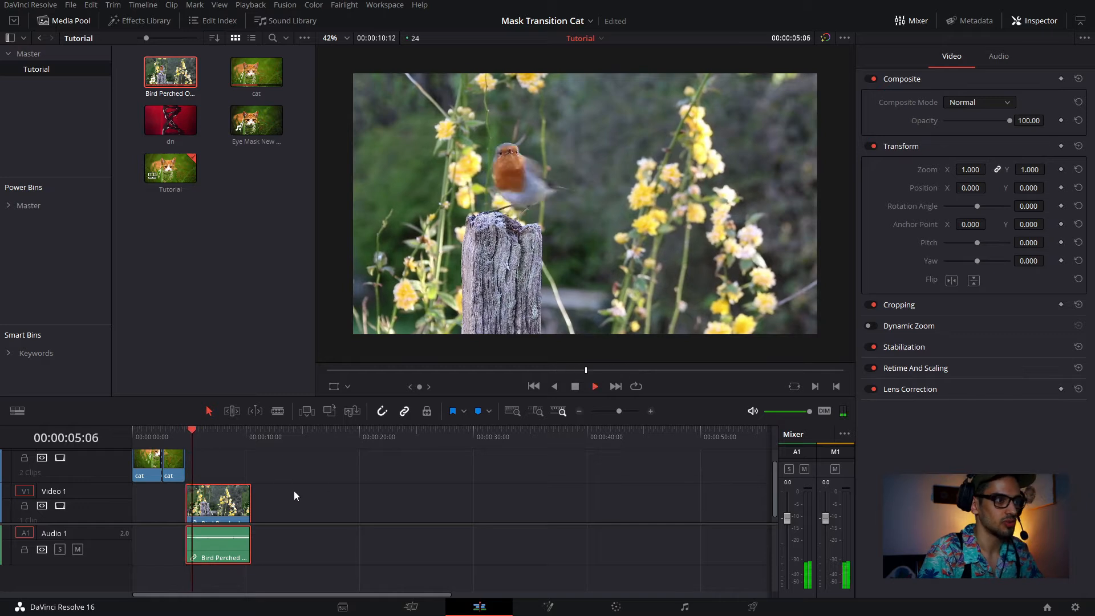
Unlink the bird clip's audio from its video and delete the audio from Audio 1
{"action": "right_click", "coordinate": [216, 538]}
{"action": "left_click", "coordinate": [235, 531]}
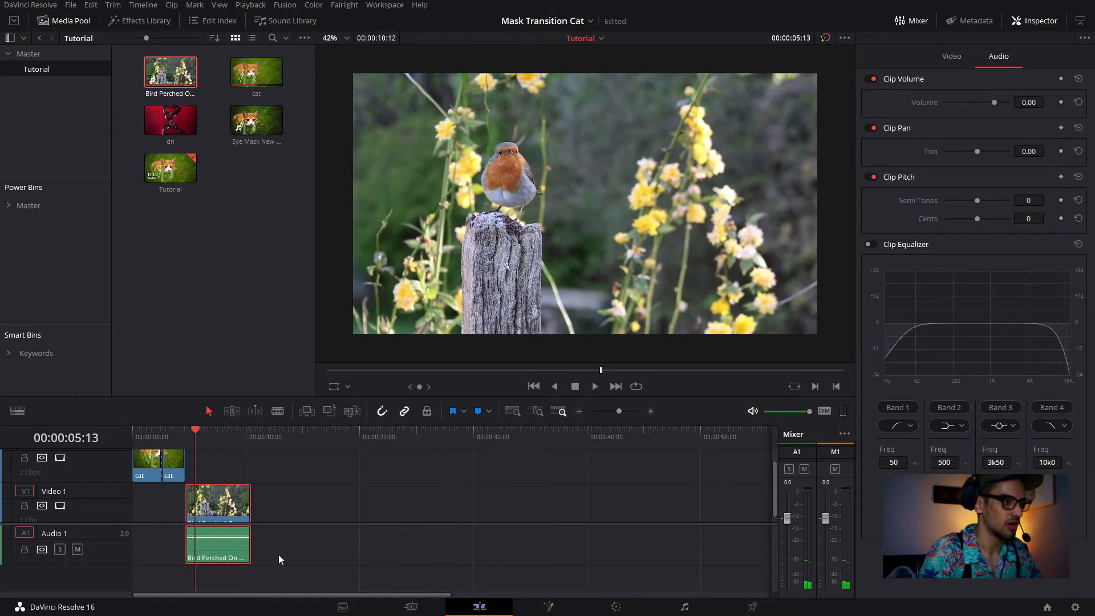
{"action": "left_click", "coordinate": [279, 554]}
{"action": "left_click", "coordinate": [226, 548]}
{"action": "key", "text": "Delete"}
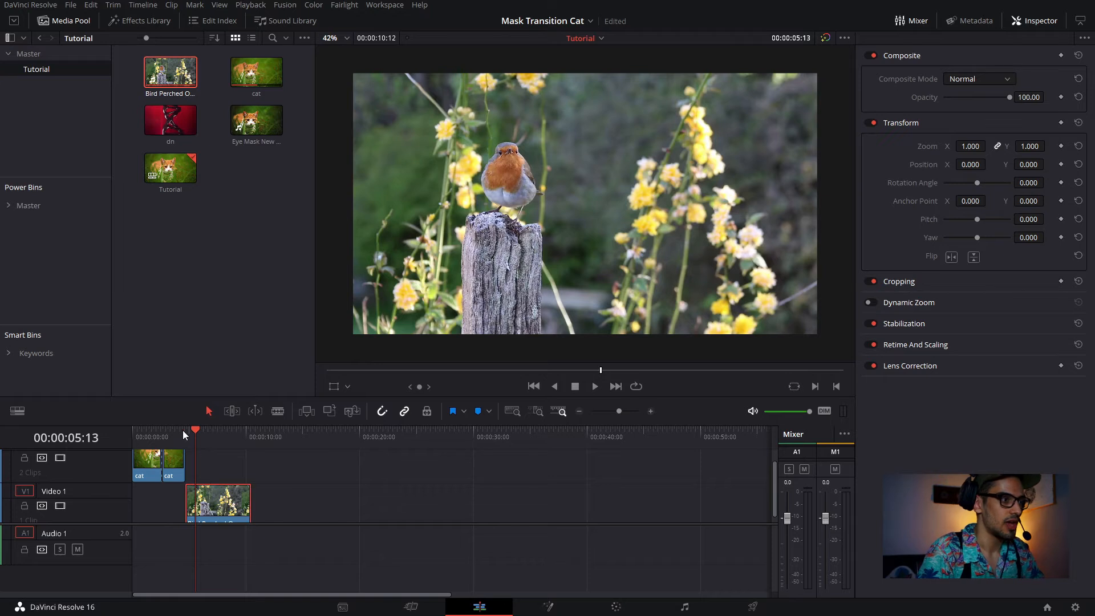
{"action": "left_click", "coordinate": [182, 430]}
{"action": "key", "text": "space"}
{"action": "key", "text": "space"}
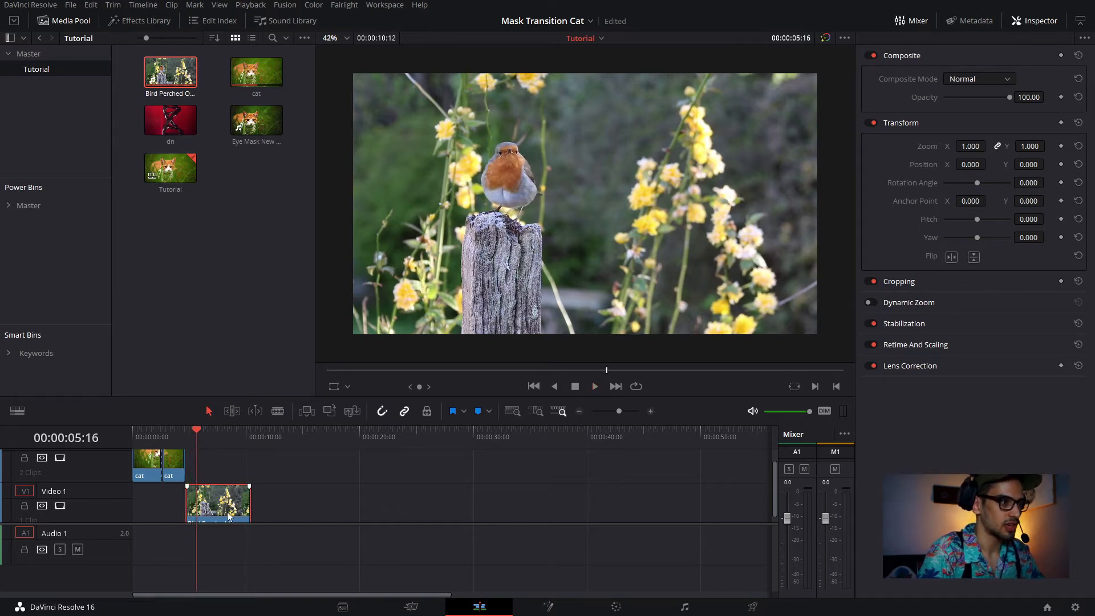
{"action": "key", "text": "ctrl+b"}
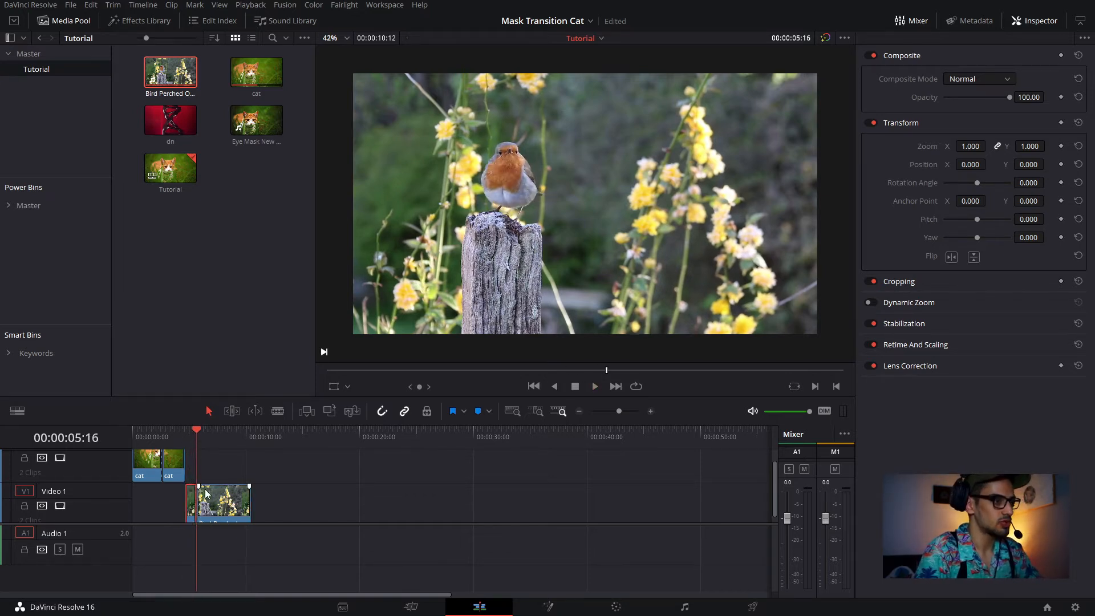
{"action": "key", "text": "ctrl+z"}
Move the bird clip to start with the second cat clip above it and split it at 00:00:04:16
{"action": "left_click_drag", "start_coordinate": [206, 501], "coordinate": [182, 501]}
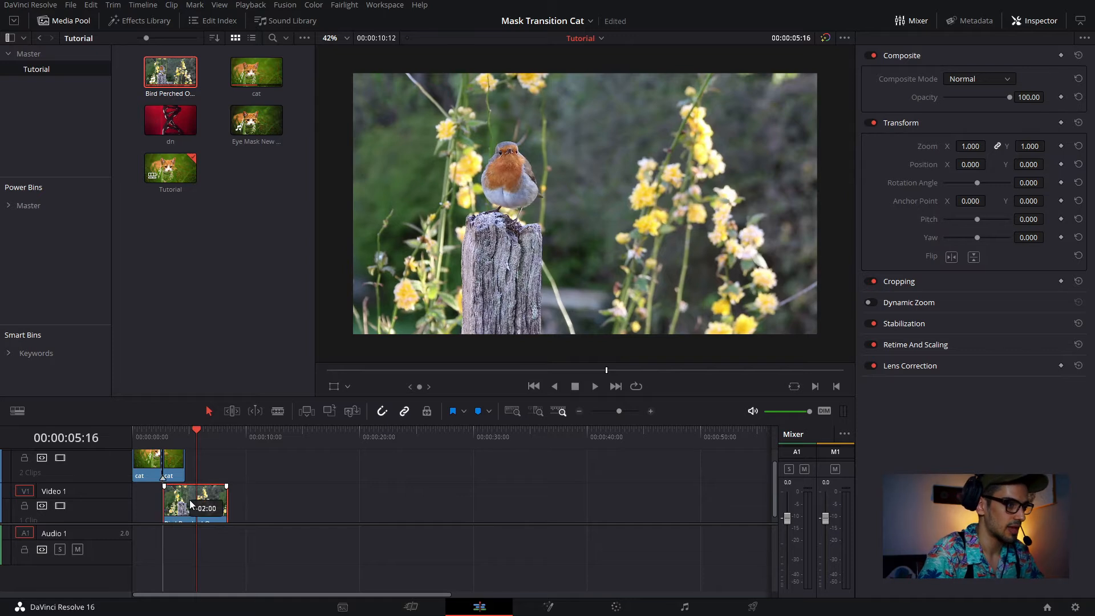
{"action": "left_click", "coordinate": [184, 439]}
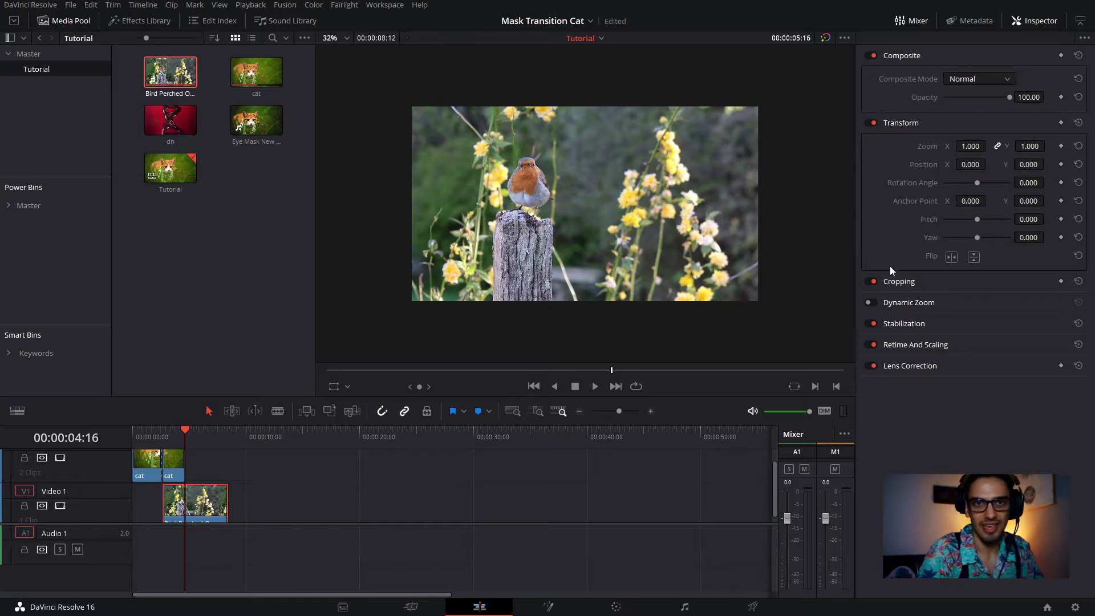
{"action": "key", "text": "ctrl+b"}
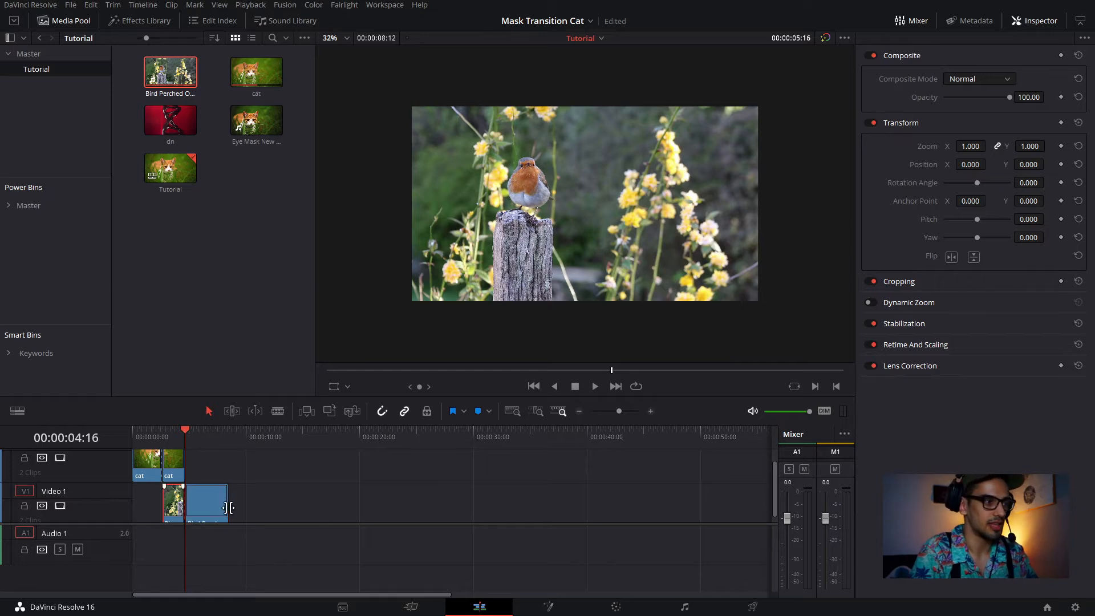
{"action": "scroll", "coordinate": [206, 513], "scroll_direction": "down", "scroll_amount": 1}
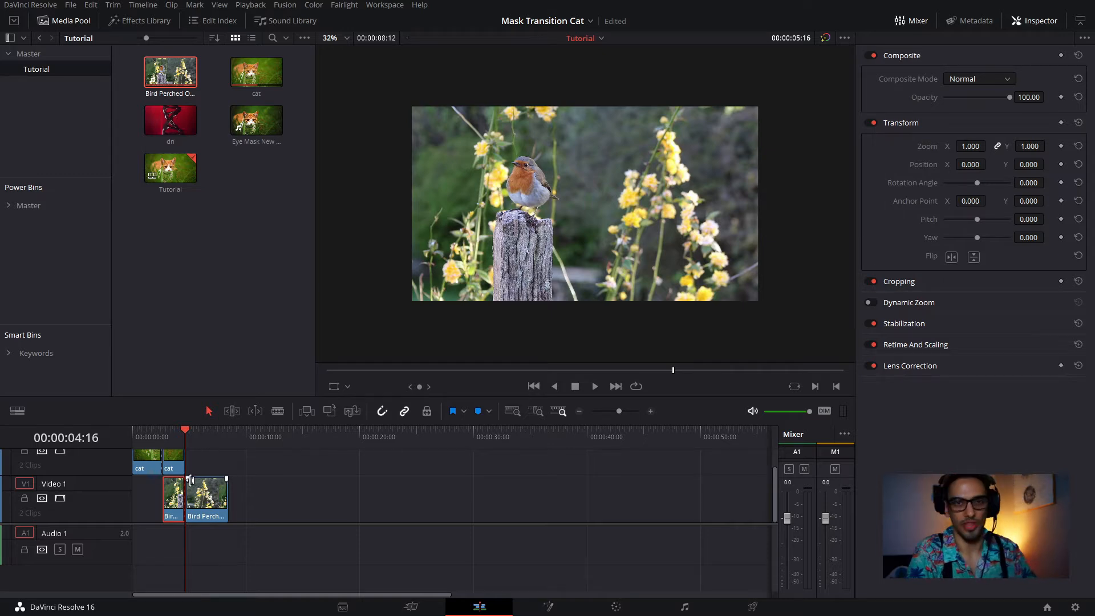
Combine the second cat clip and the first bird segment into a new Fusion clip and open it on the Fusion page
{"action": "left_click", "coordinate": [166, 439]}
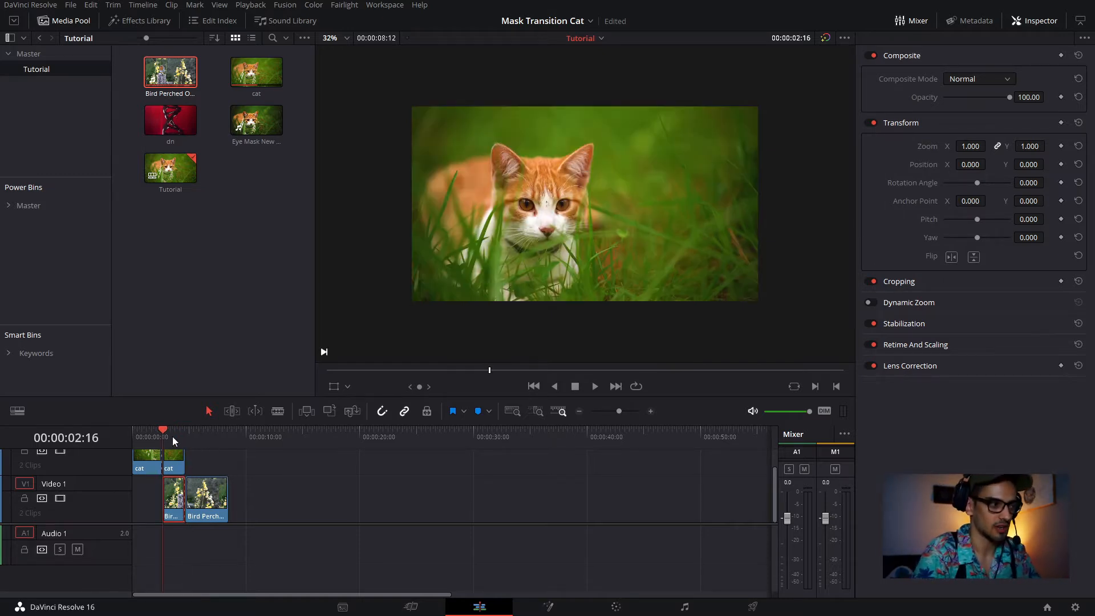
{"action": "right_click", "coordinate": [174, 494]}
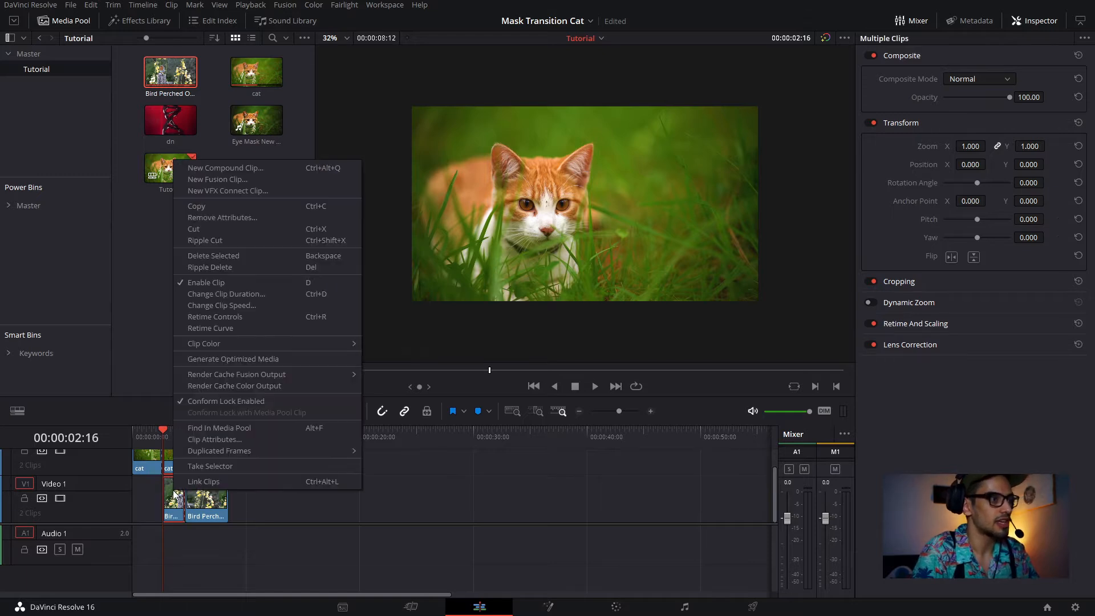
{"action": "mouse_move", "coordinate": [268, 344]}
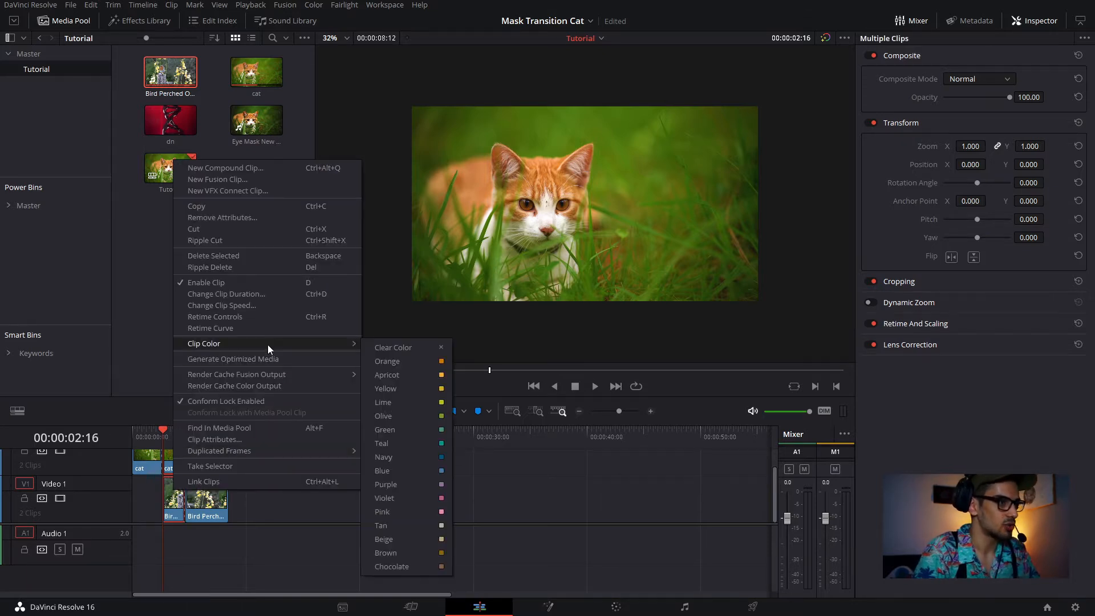
{"action": "left_click", "coordinate": [258, 180]}
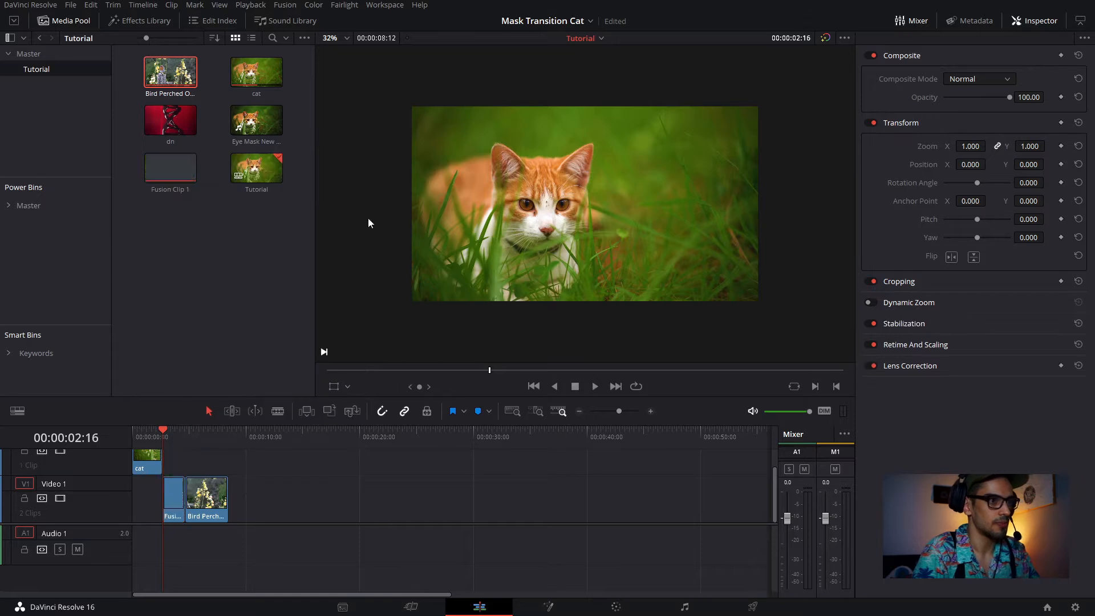
{"action": "right_click", "coordinate": [174, 502]}
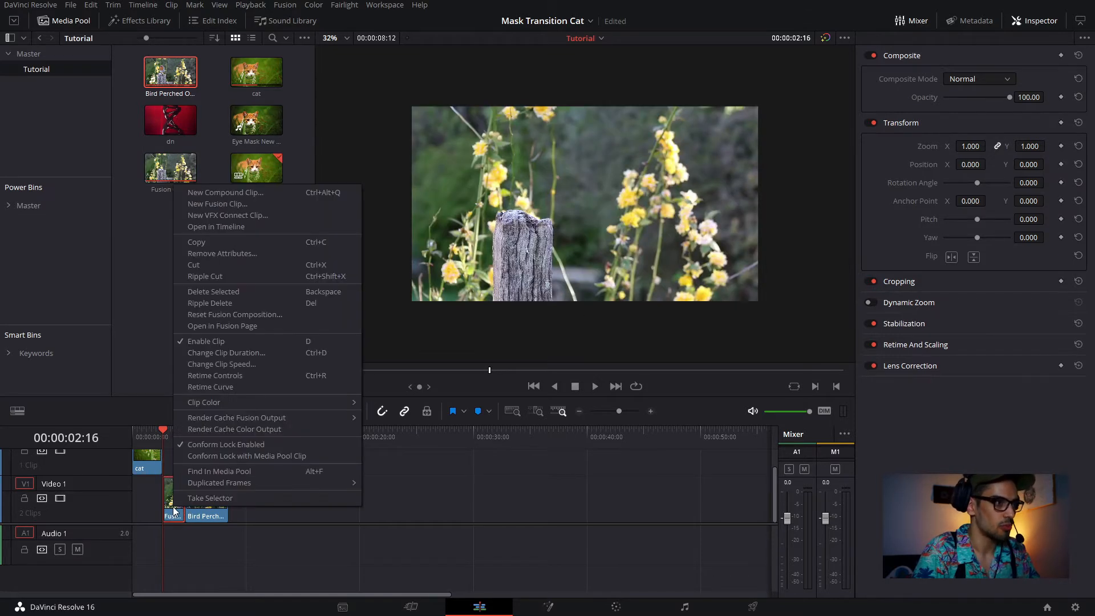
{"action": "left_click", "coordinate": [245, 327]}
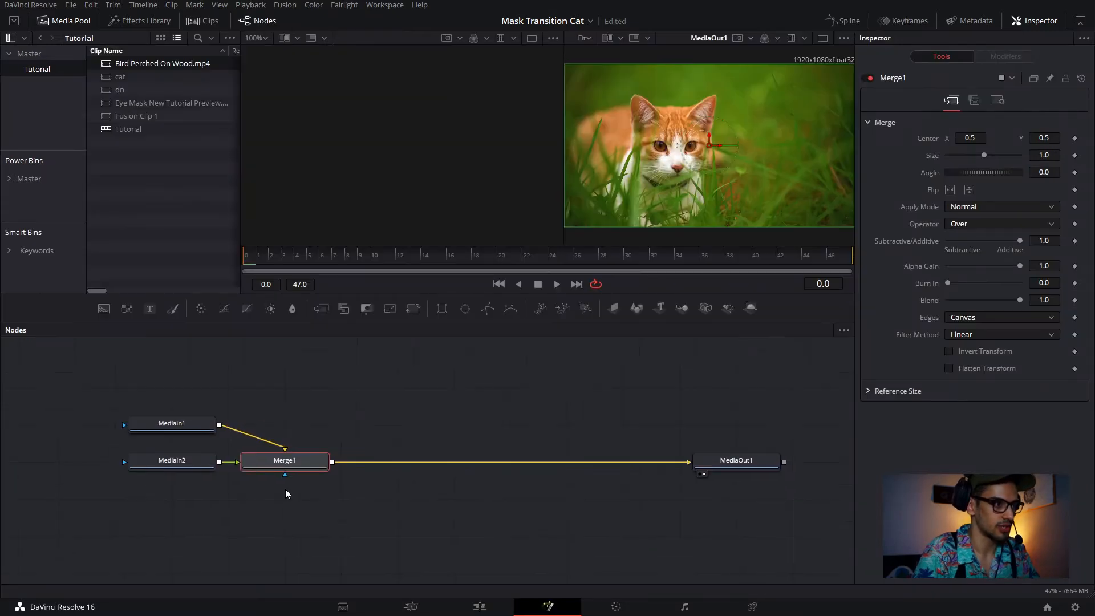
Rearrange the node graph with MediaIn2 well above Merge1 and MediaIn1 to its left in the same row
{"action": "left_click_drag", "start_coordinate": [194, 459], "coordinate": [533, 389]}
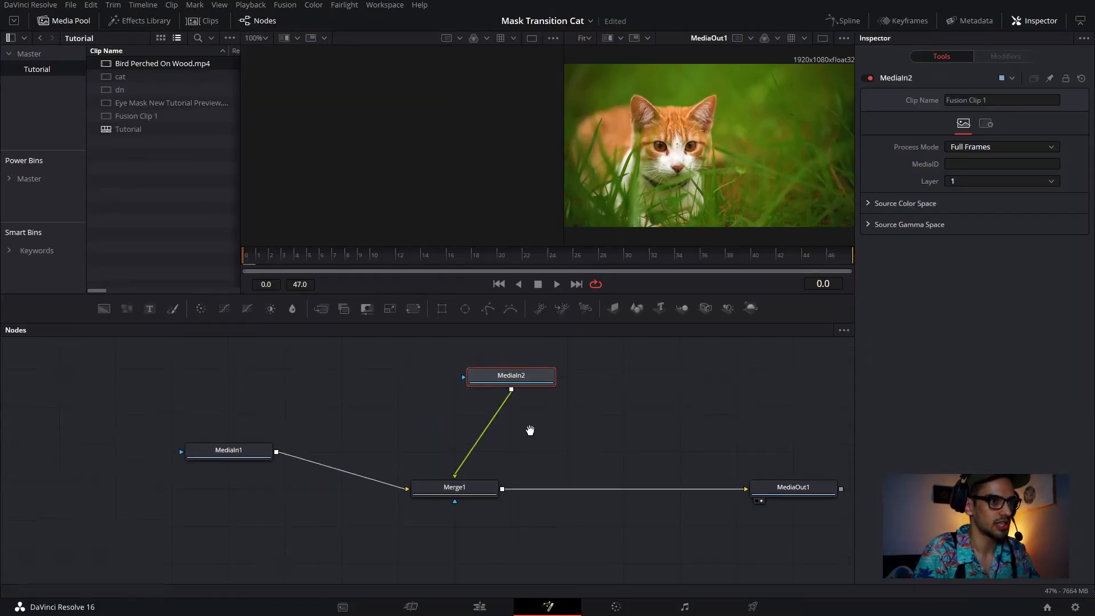
{"action": "left_click_drag", "start_coordinate": [227, 450], "coordinate": [170, 487]}
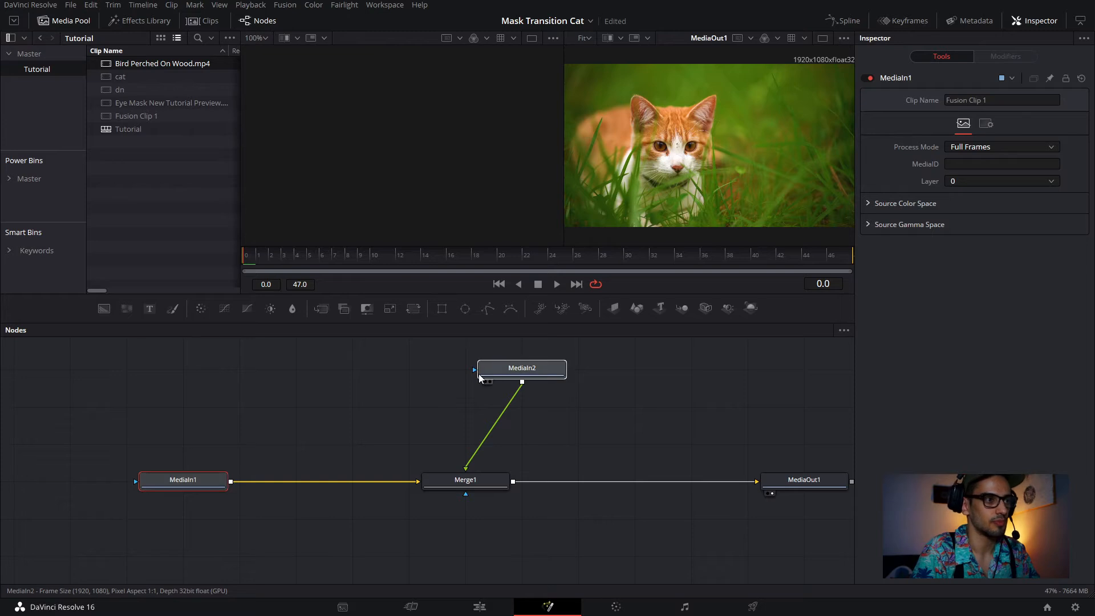
{"action": "left_click_drag", "start_coordinate": [514, 372], "coordinate": [458, 371]}
{"action": "left_click", "coordinate": [457, 372]}
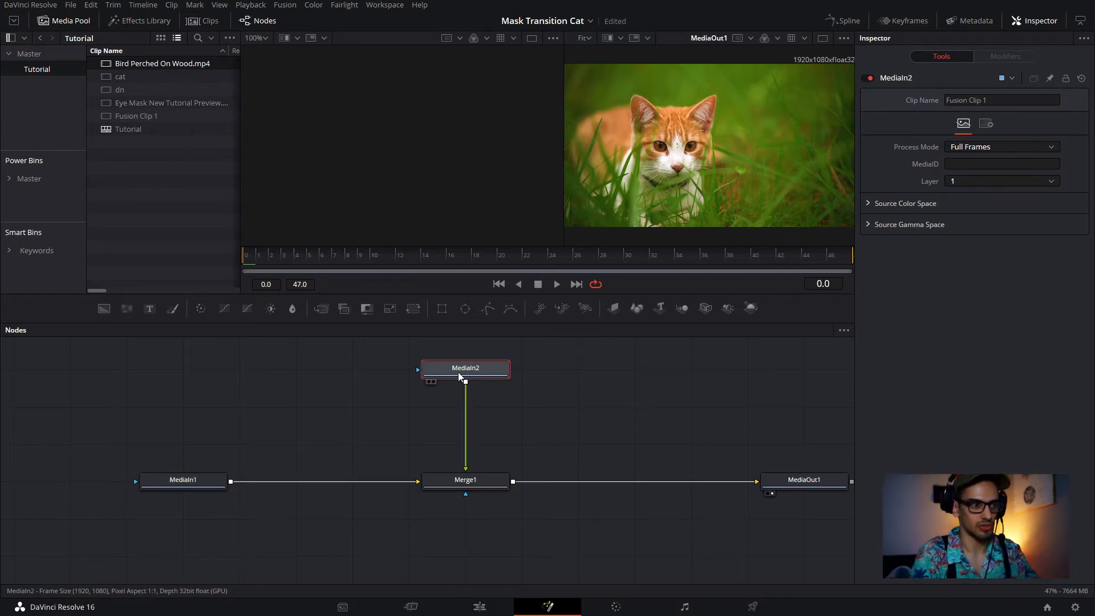
{"action": "left_click_drag", "start_coordinate": [458, 372], "coordinate": [406, 363]}
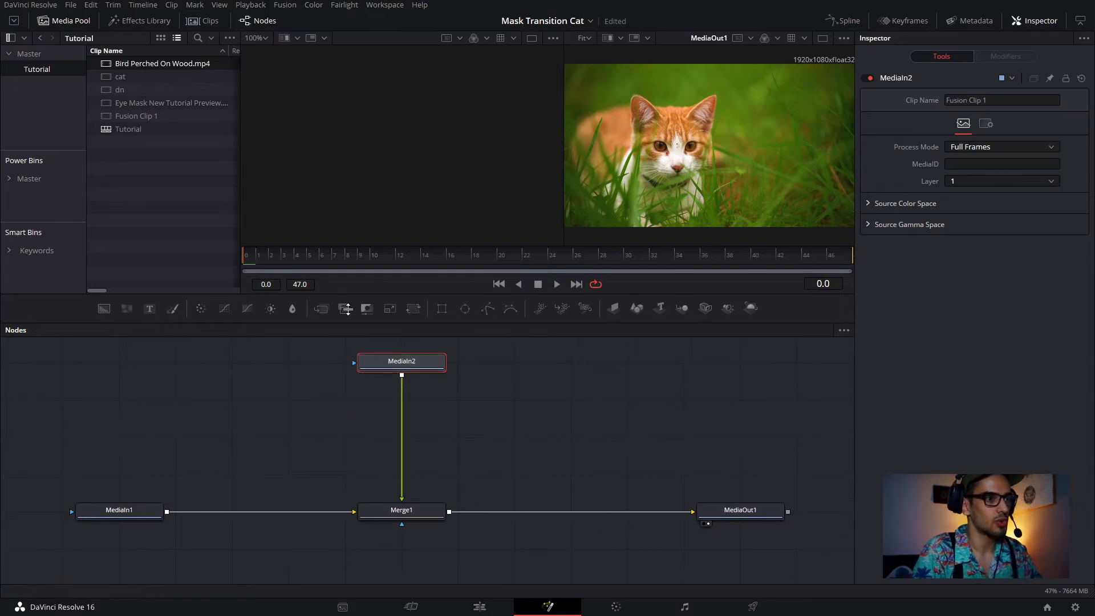
{"action": "left_click", "coordinate": [504, 357]}
{"action": "left_click", "coordinate": [425, 363]}
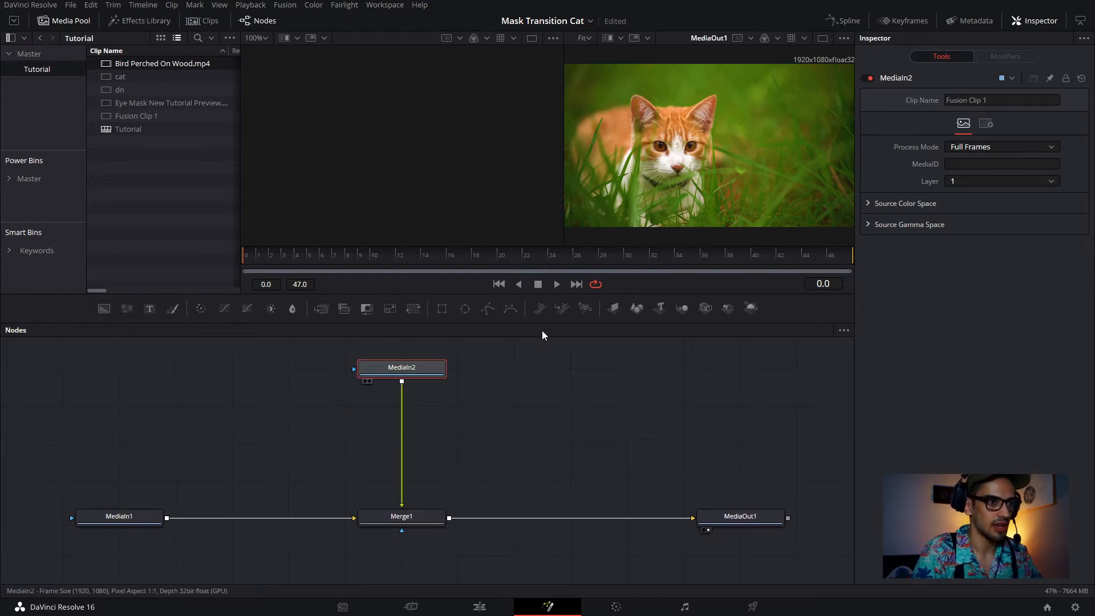
Add an Image Plane 3D after MediaIn2 and a Merge 3D after it, stacked vertically below MediaIn2
{"action": "left_click", "coordinate": [613, 308]}
{"action": "left_click_drag", "start_coordinate": [526, 375], "coordinate": [468, 405]}
{"action": "left_click_drag", "start_coordinate": [431, 373], "coordinate": [439, 358]}
{"action": "left_click_drag", "start_coordinate": [468, 443], "coordinate": [437, 397]}
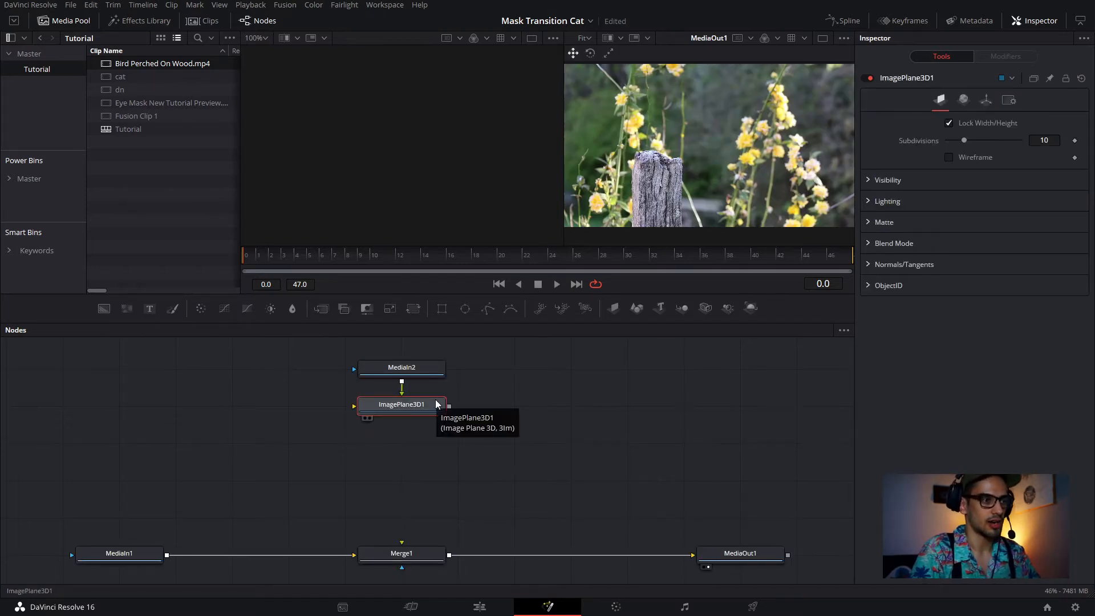
{"action": "left_click", "coordinate": [682, 310]}
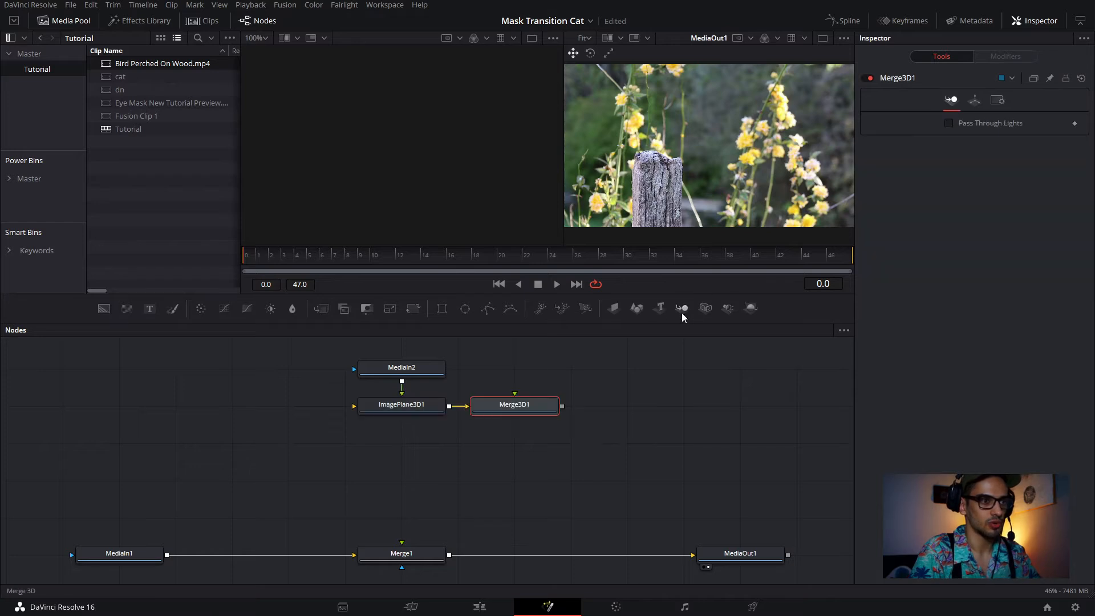
{"action": "left_click_drag", "start_coordinate": [485, 412], "coordinate": [425, 440]}
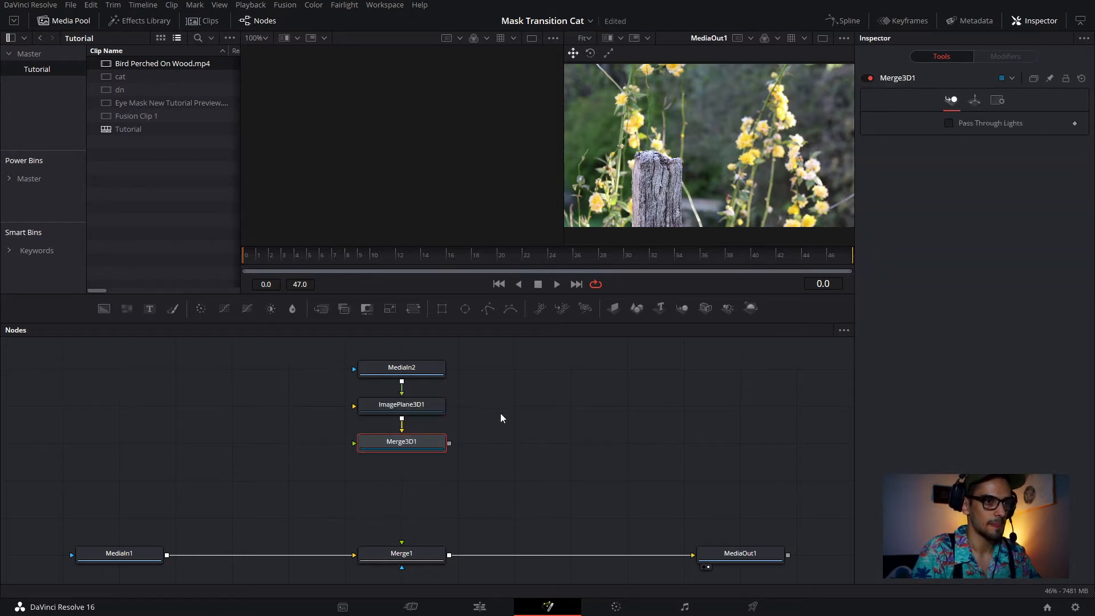
Connect a Camera 3D to Merge3D1 from its right side and add a Renderer 3D below Merge3D1
{"action": "left_click", "coordinate": [706, 308]}
{"action": "left_click_drag", "start_coordinate": [430, 475], "coordinate": [383, 483]}
{"action": "left_click", "coordinate": [513, 441]}
{"action": "left_click", "coordinate": [401, 441]}
{"action": "left_click", "coordinate": [750, 308]}
{"action": "left_click_drag", "start_coordinate": [625, 448], "coordinate": [511, 448]}
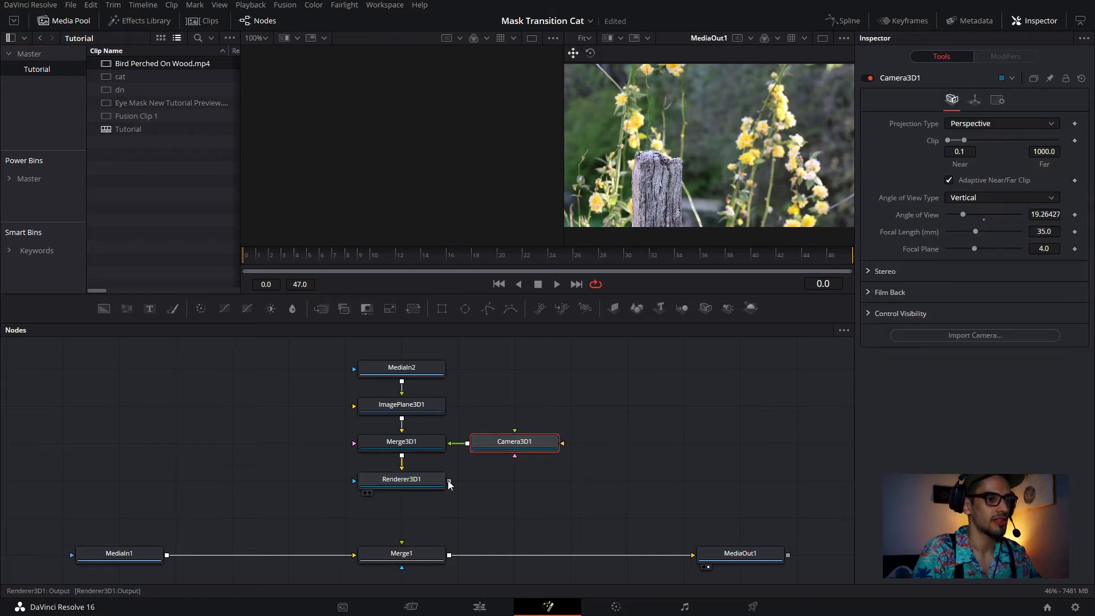
Connect Renderer3D1's output to MediaOut1 and delete the Merge1 node
{"action": "left_click_drag", "start_coordinate": [449, 482], "coordinate": [508, 529]}
{"action": "left_click", "coordinate": [437, 563]}
{"action": "left_click_drag", "start_coordinate": [451, 474], "coordinate": [722, 552]}
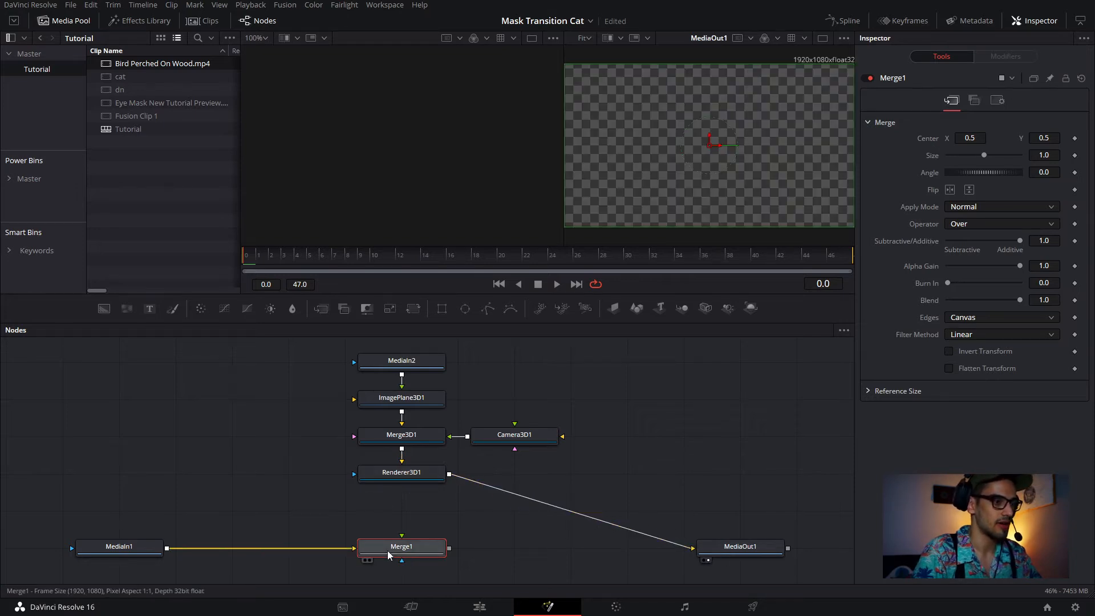
{"action": "left_click_drag", "start_coordinate": [388, 555], "coordinate": [439, 556]}
{"action": "key", "text": "Delete"}
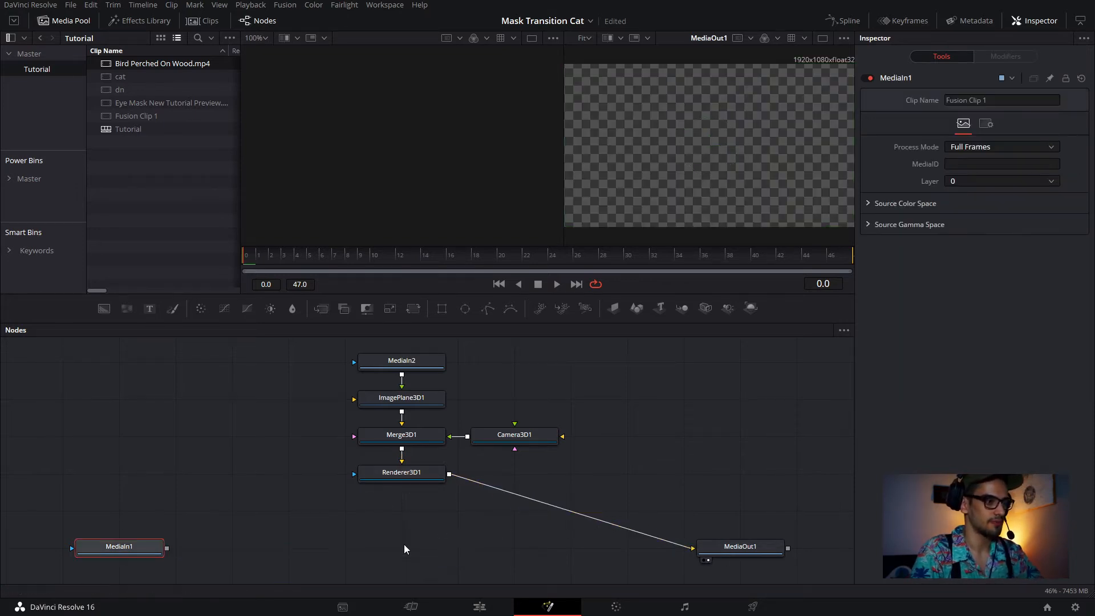
Move MediaIn1 into Renderer3D1's row, add an Image Plane 3D after it, and shift both nodes farther left
{"action": "left_click_drag", "start_coordinate": [119, 547], "coordinate": [119, 473]}
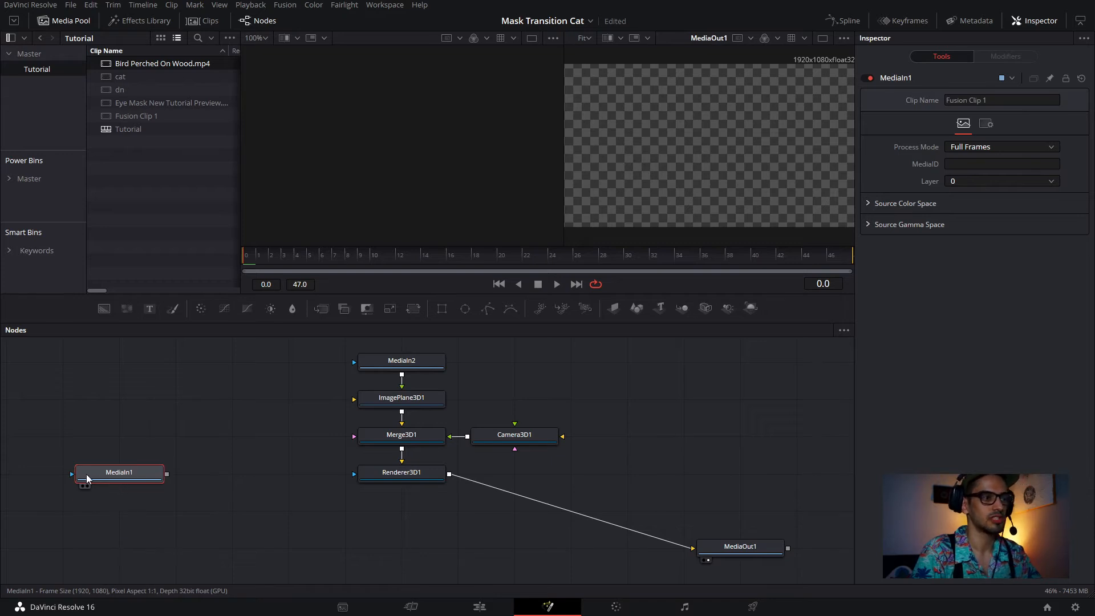
{"action": "left_click", "coordinate": [613, 309]}
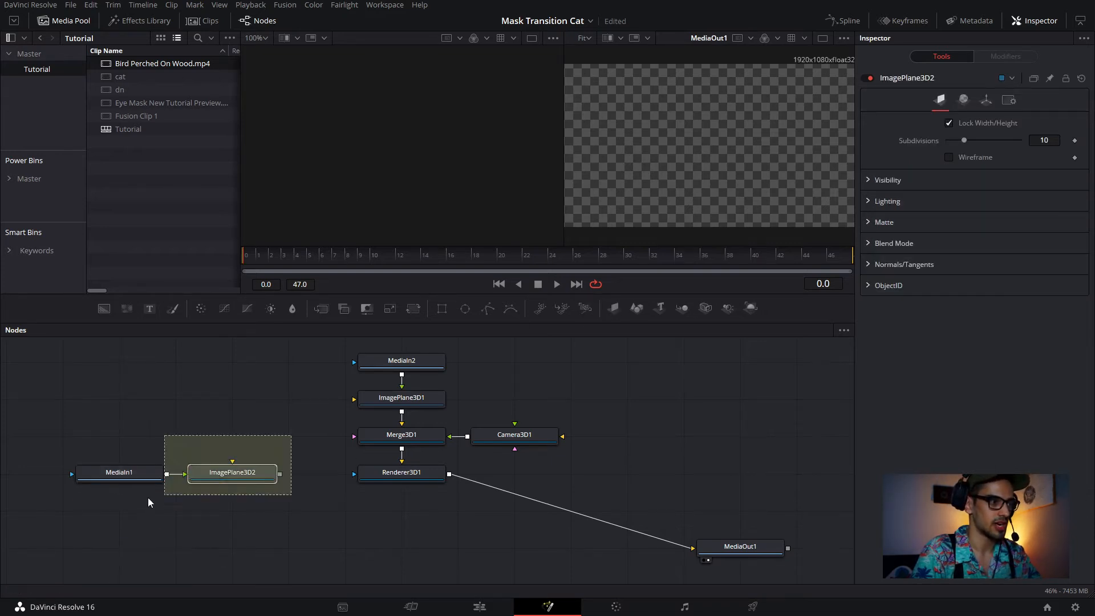
{"action": "left_click_drag", "start_coordinate": [148, 497], "coordinate": [138, 499]}
{"action": "left_click_drag", "start_coordinate": [250, 478], "coordinate": [379, 474]}
{"action": "left_click", "coordinate": [160, 481]}
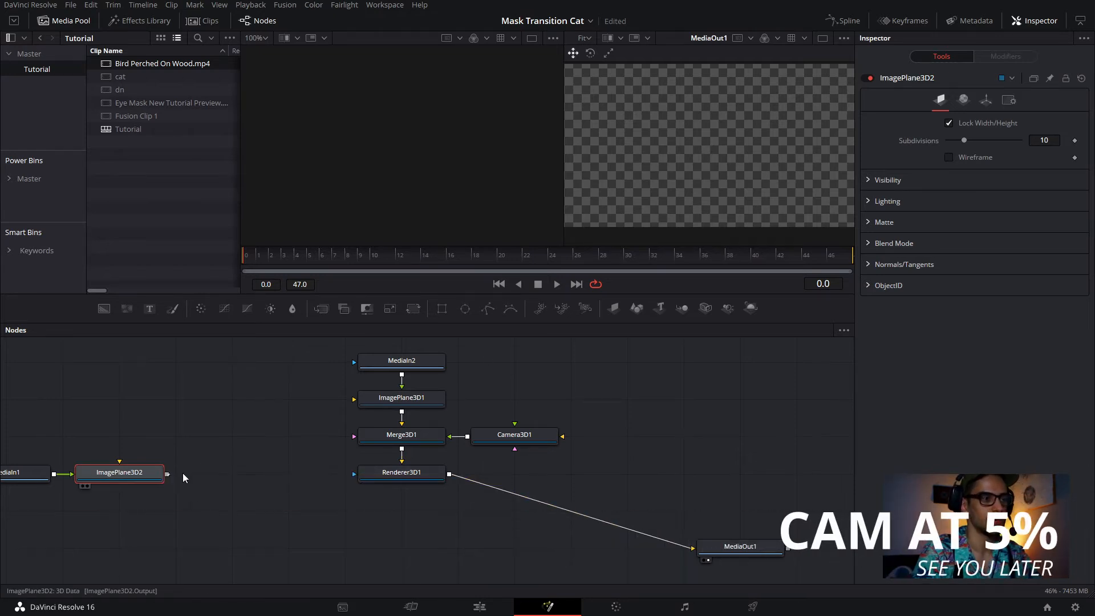
Connect ImagePlane3D2 to Merge3D1 and show Merge3D1 in the first viewer, seen from an angle
{"action": "left_click_drag", "start_coordinate": [167, 473], "coordinate": [354, 436]}
{"action": "left_click", "coordinate": [399, 435]}
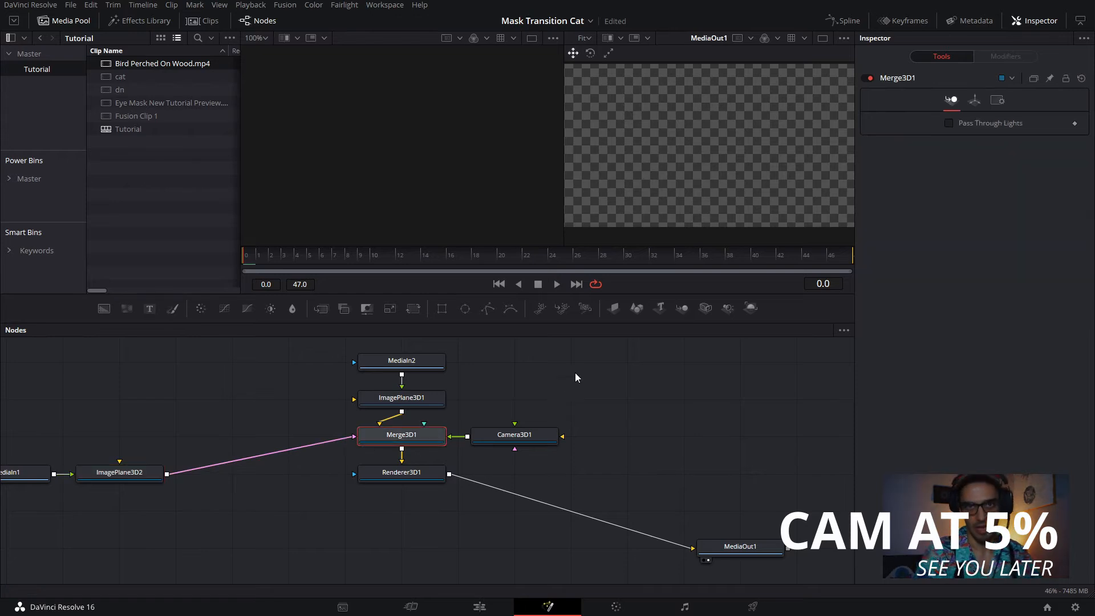
{"action": "key", "text": "1"}
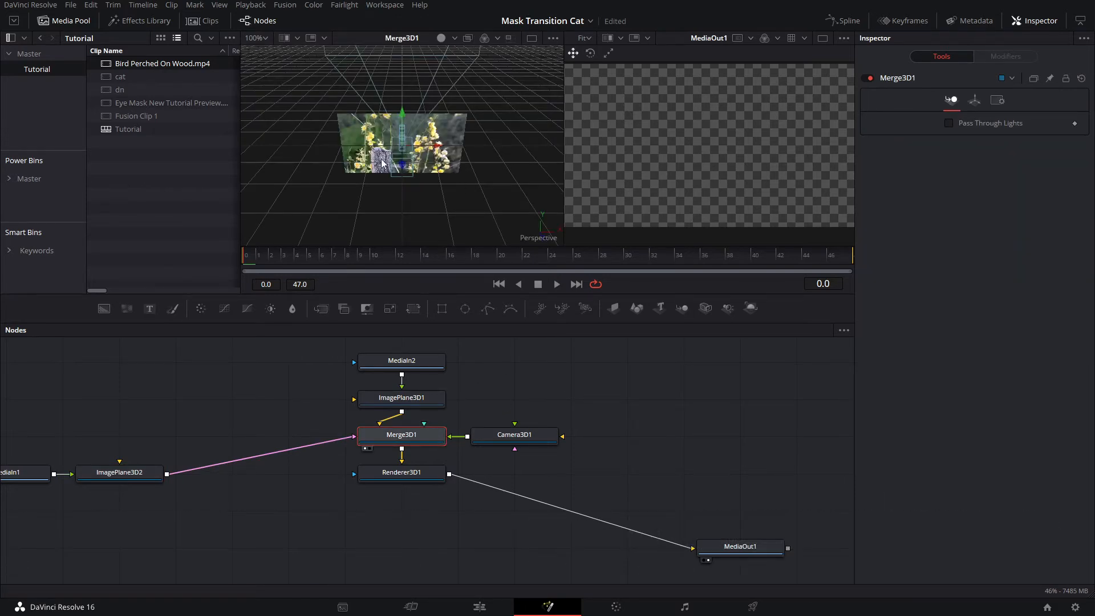
{"action": "left_click_drag", "start_coordinate": [382, 164], "coordinate": [434, 270]}
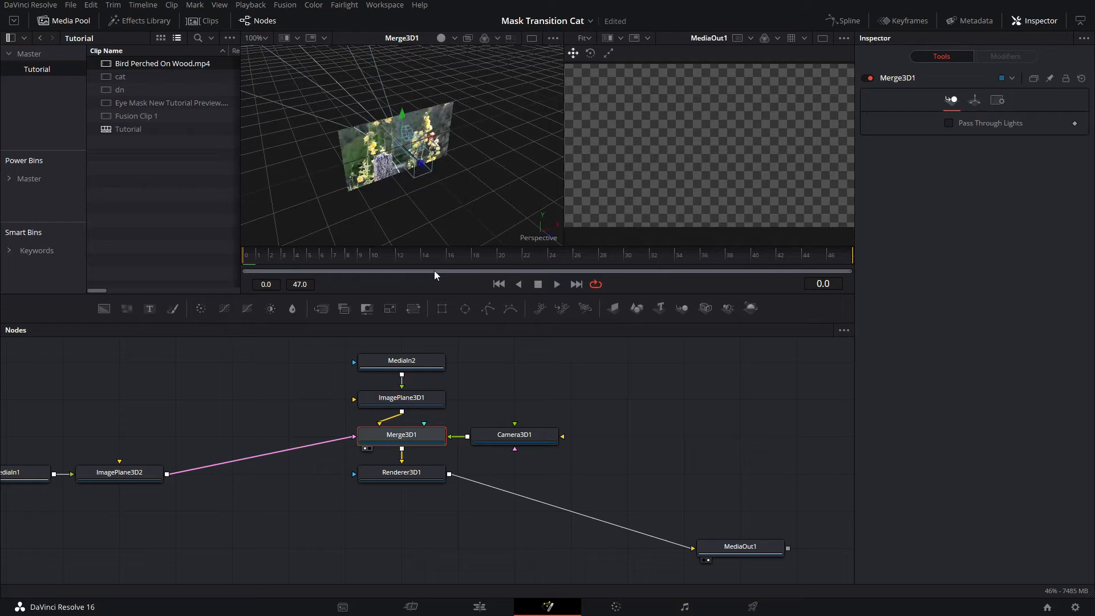
Pull Camera3D1 back from the image planes by setting its Z translation to 1.8
{"action": "left_click", "coordinate": [522, 436]}
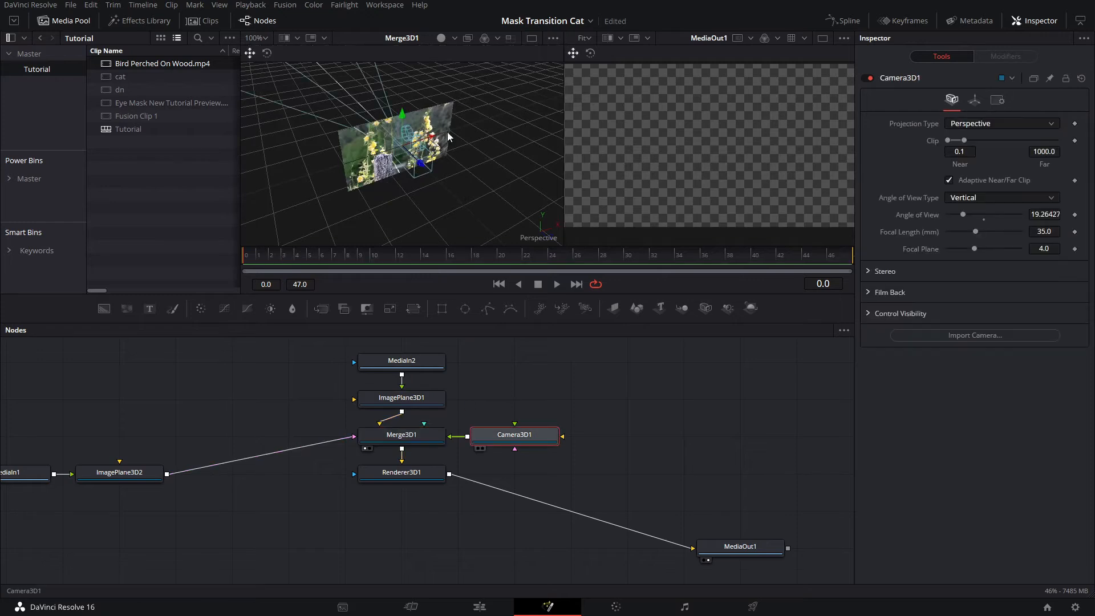
{"action": "left_click", "coordinate": [428, 170]}
{"action": "left_click", "coordinate": [972, 102]}
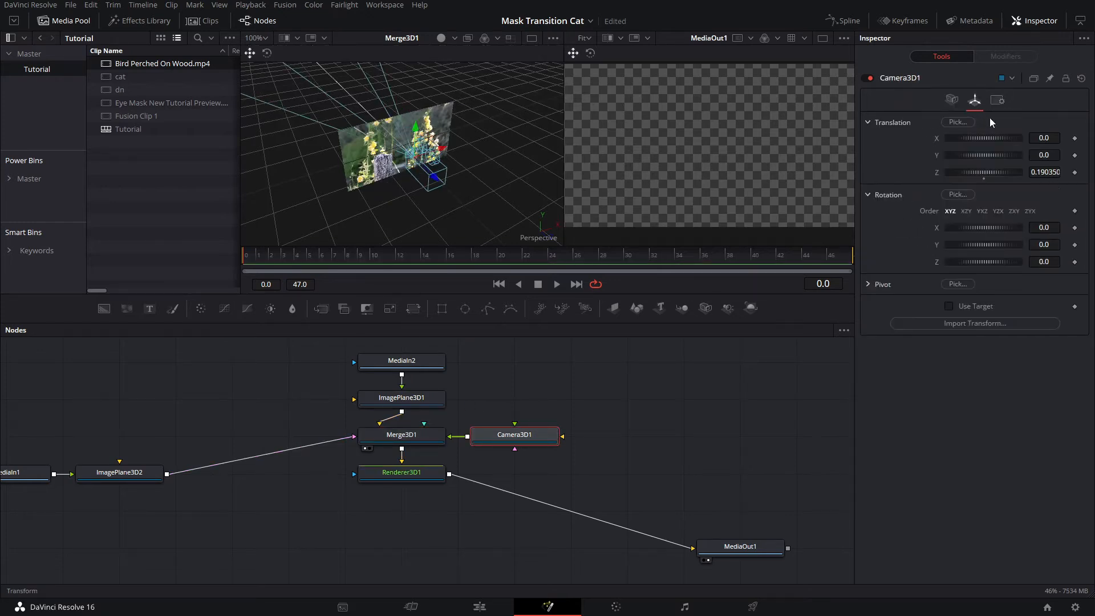
{"action": "left_click", "coordinate": [1056, 172]}
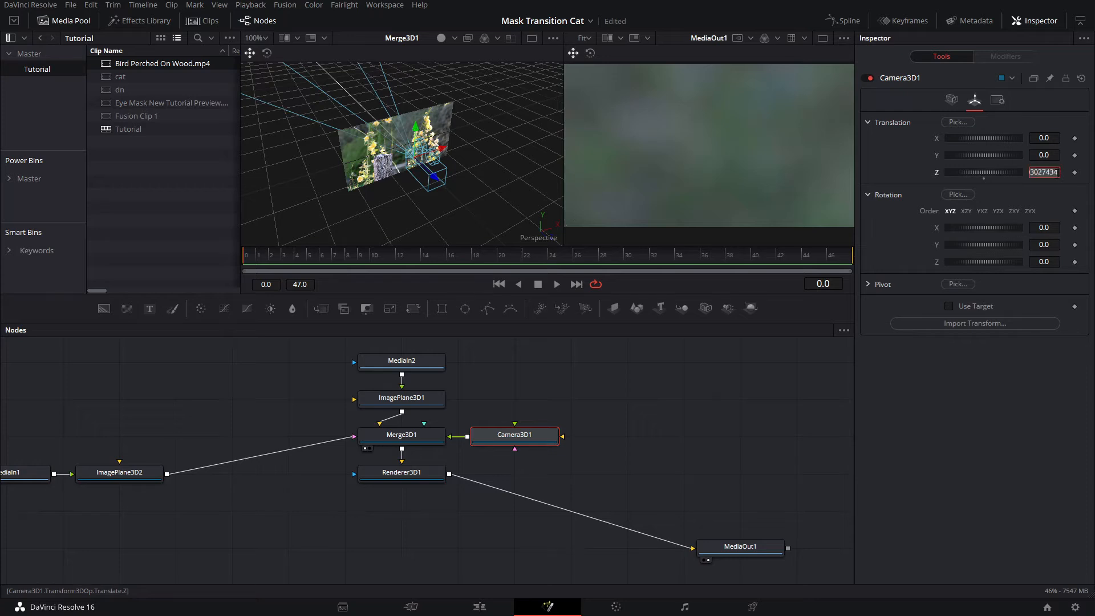
{"action": "type", "text": "1.8"}
{"action": "key", "text": "Tab"}
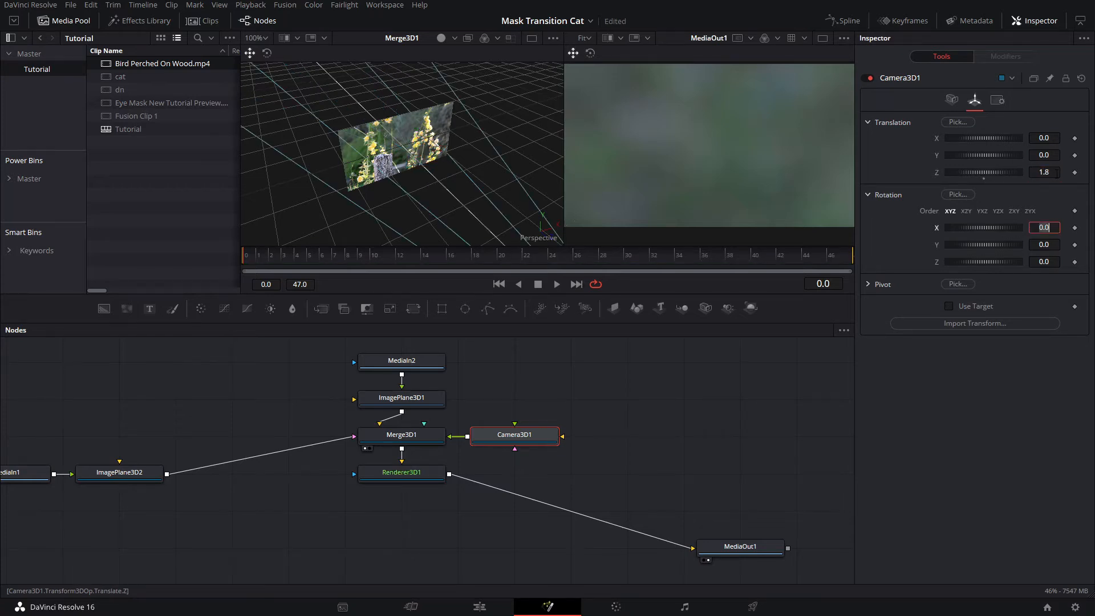
Move the camera to a Z translation of about 1.54 so the cat clip fills the frame, and save the project
{"action": "scroll", "coordinate": [462, 156], "scroll_direction": "down", "scroll_amount": 4}
{"action": "left_click_drag", "start_coordinate": [461, 157], "coordinate": [414, 189]}
{"action": "scroll", "coordinate": [421, 149], "scroll_direction": "up", "scroll_amount": 2}
{"action": "key", "text": "ctrl+s"}
Move the bird clip's image plane, ImagePlane3D2, back behind the cat's image plane
{"action": "scroll", "coordinate": [460, 162], "scroll_direction": "up", "scroll_amount": 2}
{"action": "left_click_drag", "start_coordinate": [384, 120], "coordinate": [388, 161]}
{"action": "left_click", "coordinate": [109, 478]}
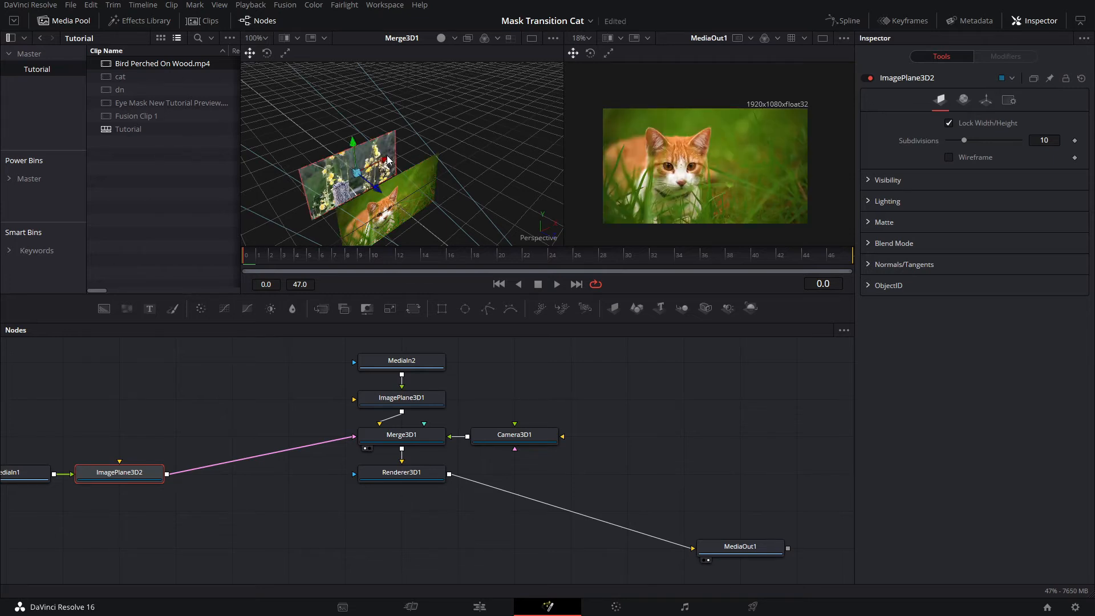
{"action": "left_click_drag", "start_coordinate": [387, 159], "coordinate": [288, 142]}
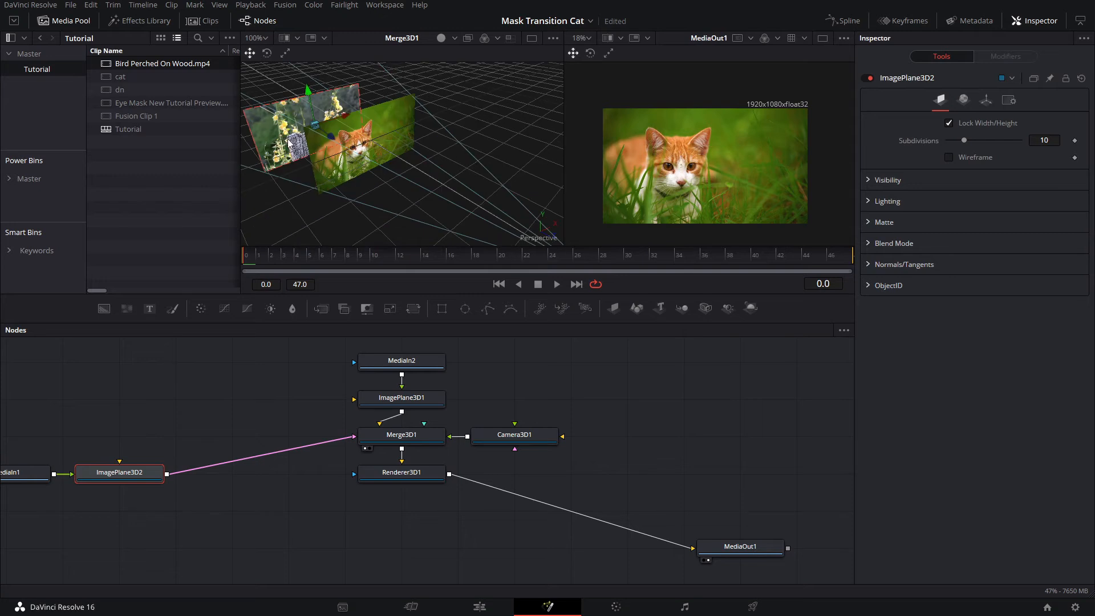
{"action": "left_click_drag", "start_coordinate": [461, 211], "coordinate": [253, 268]}
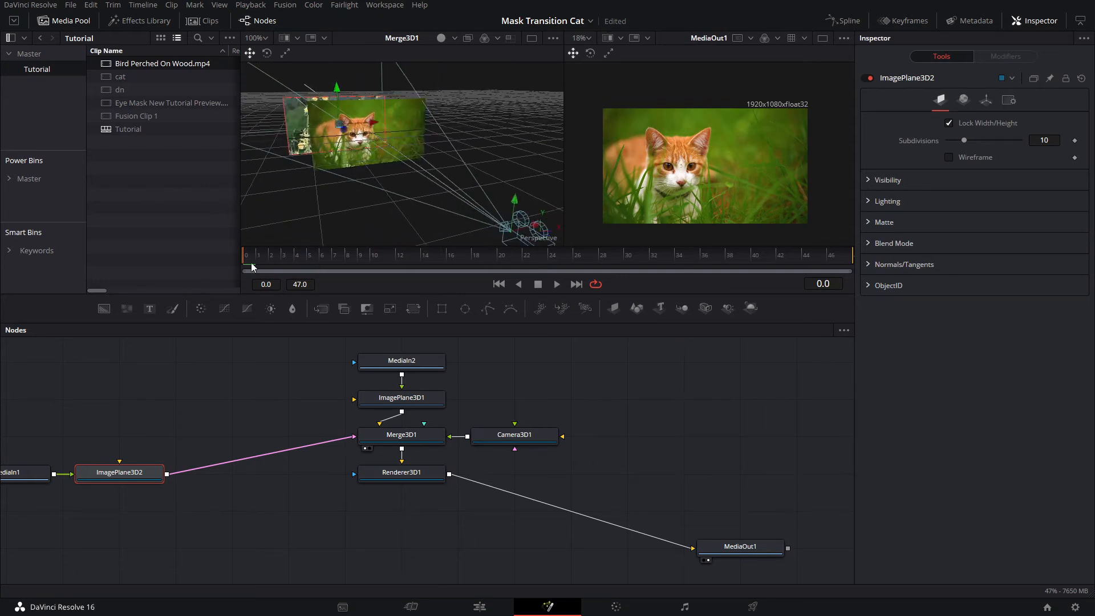
Select Camera3D1 and switch the viewer preview to lower-quality rendering
{"action": "left_click", "coordinate": [531, 446]}
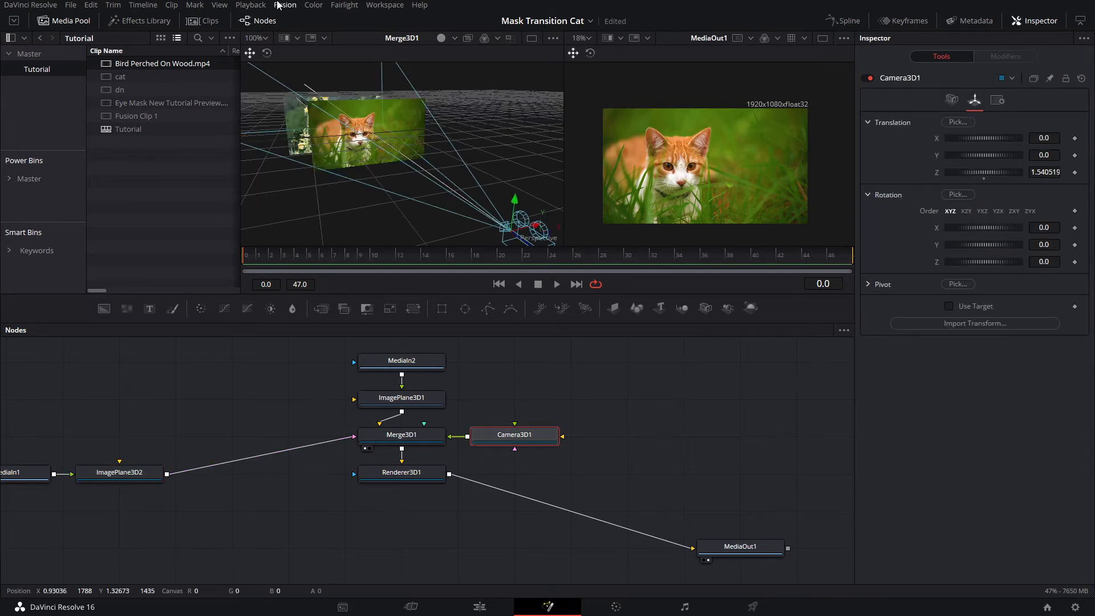
{"action": "left_click", "coordinate": [248, 6]}
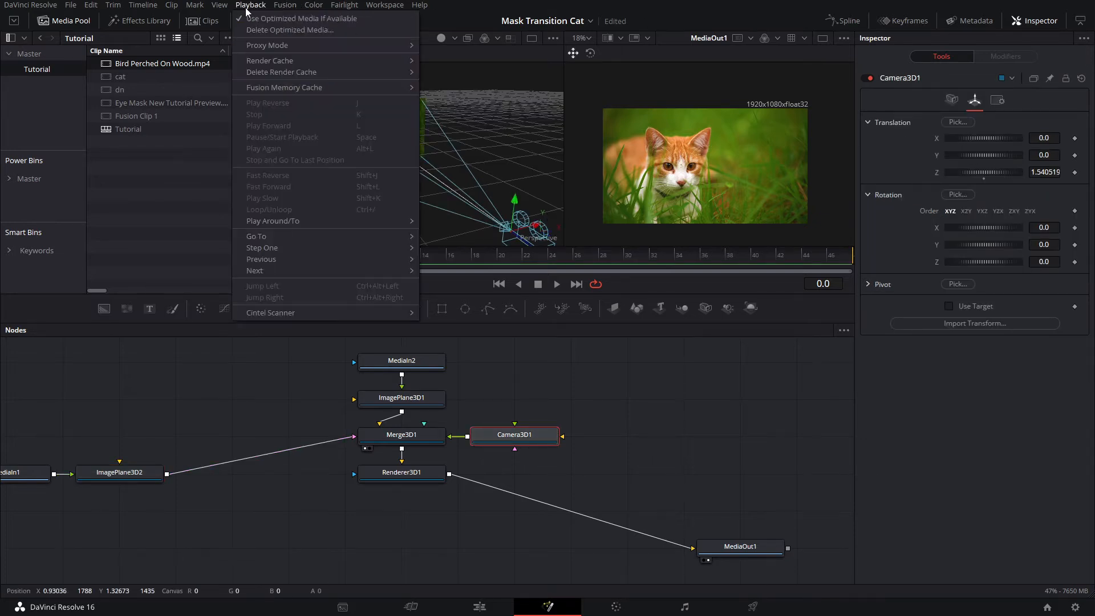
{"action": "right_click", "coordinate": [707, 289]}
{"action": "left_click", "coordinate": [720, 297]}
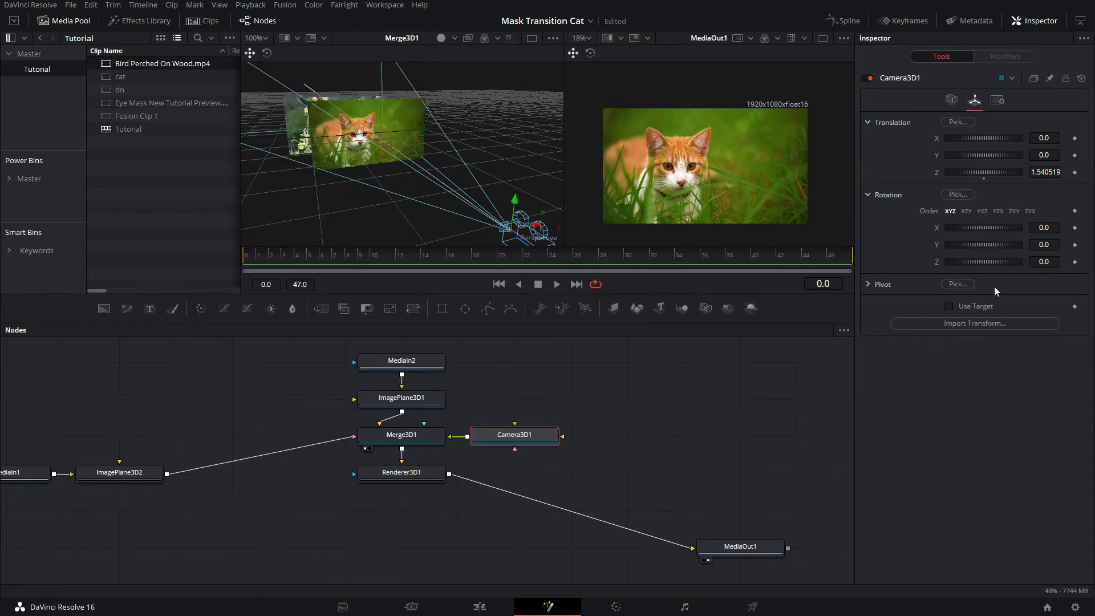
Animate Camera3D1's whole translation and rotation groups with keyframes at frame 0
{"action": "right_click", "coordinate": [902, 122]}
{"action": "left_click", "coordinate": [878, 145]}
{"action": "right_click", "coordinate": [889, 123]}
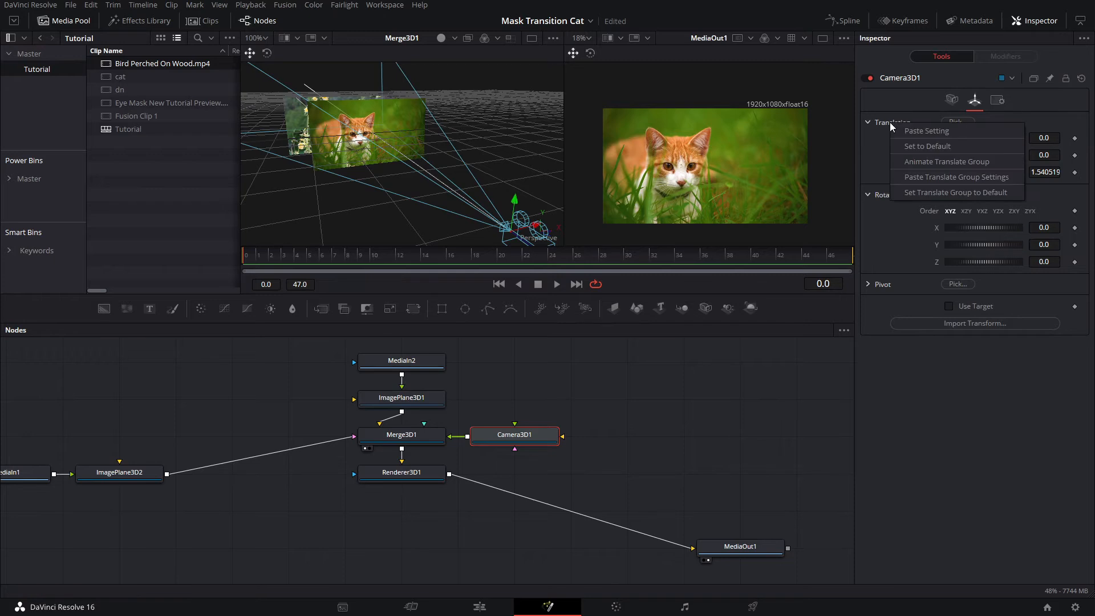
{"action": "left_click", "coordinate": [917, 160]}
{"action": "right_click", "coordinate": [899, 195]}
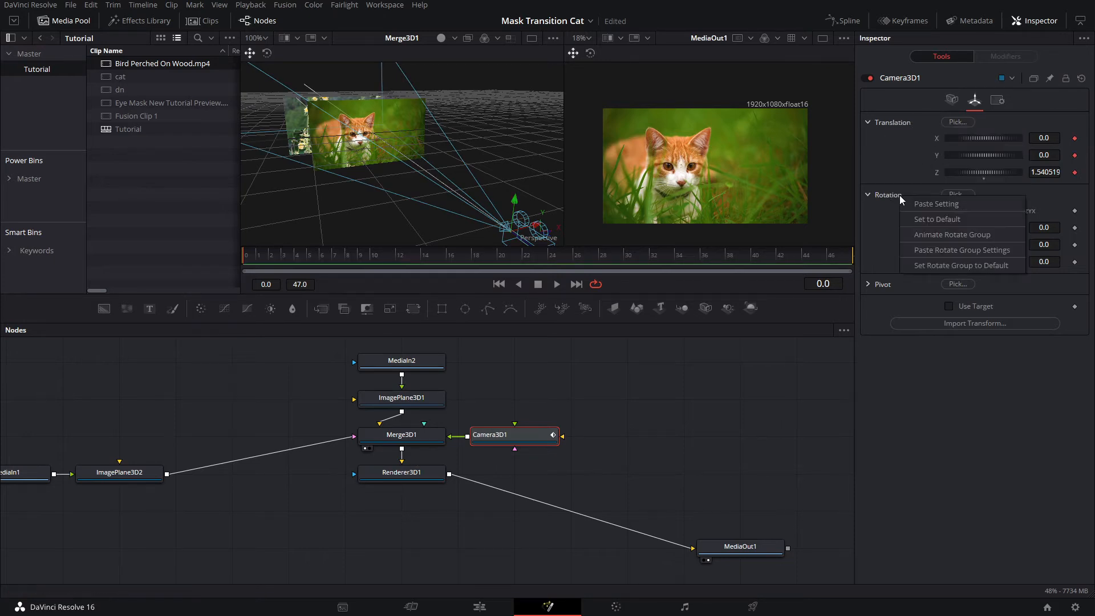
{"action": "left_click", "coordinate": [953, 234]}
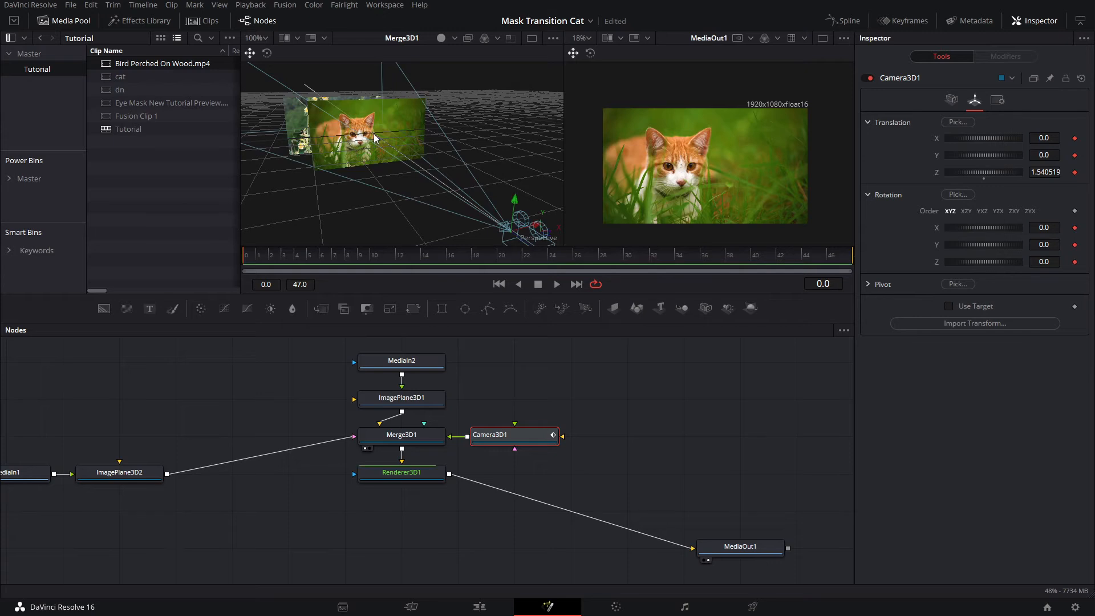
At frame 24, move the camera toward the cat to a Z translation of about 0.24
{"action": "left_click_drag", "start_coordinate": [381, 145], "coordinate": [377, 142]}
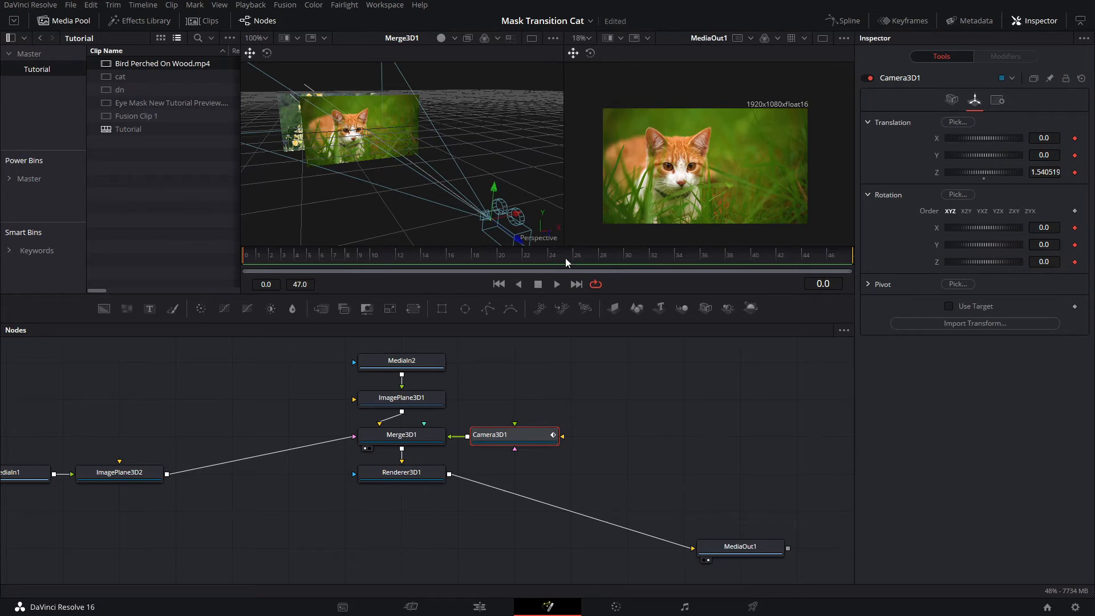
{"action": "left_click", "coordinate": [807, 259]}
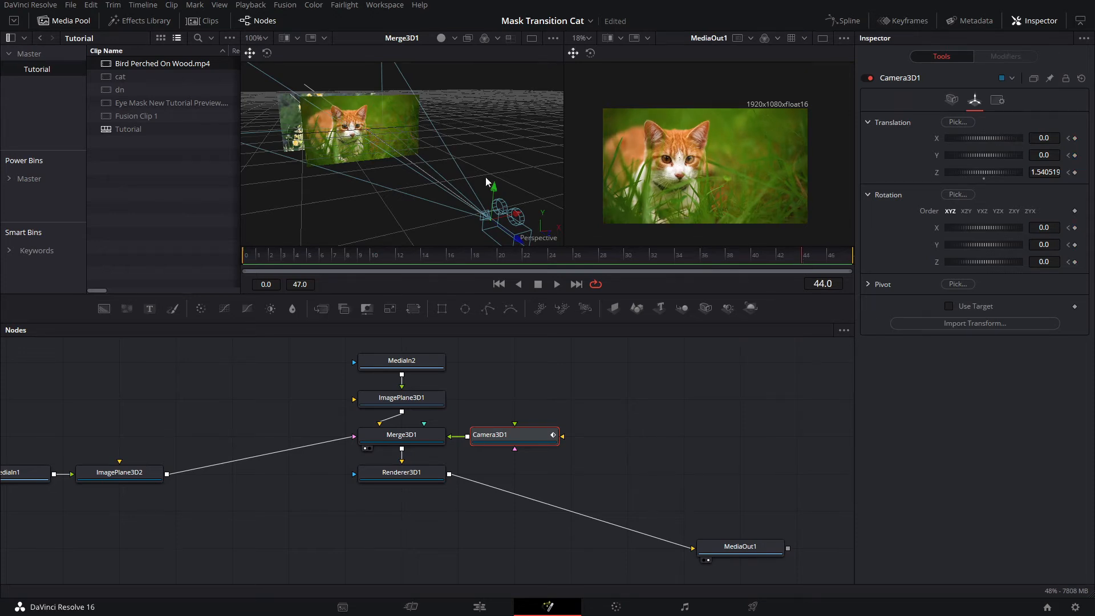
{"action": "left_click", "coordinate": [551, 257]}
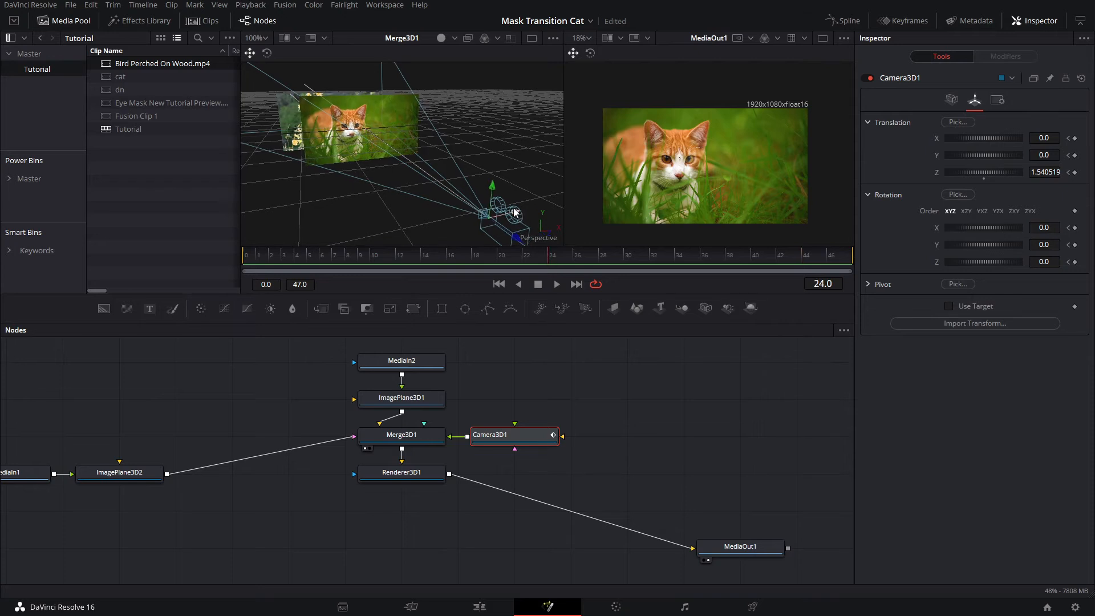
{"action": "left_click_drag", "start_coordinate": [516, 218], "coordinate": [372, 135]}
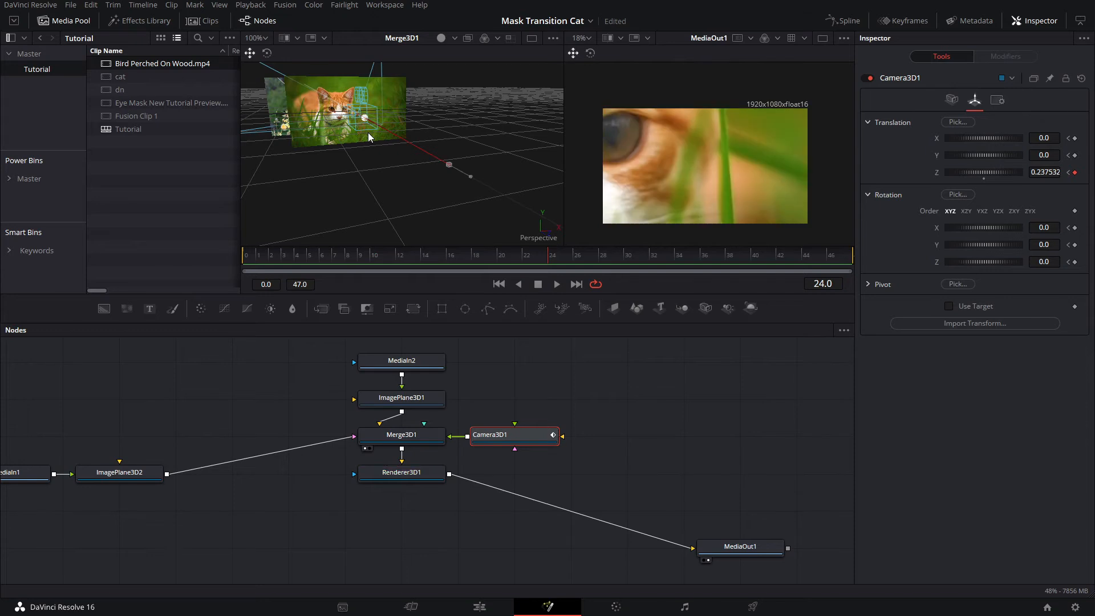
At frame 24, centre the camera on the cut-out eye at about X -0.061, Y 0.017 and Z 0.179
{"action": "left_click_drag", "start_coordinate": [368, 132], "coordinate": [432, 84]}
{"action": "scroll", "coordinate": [421, 201], "scroll_direction": "up", "scroll_amount": 6}
{"action": "scroll", "coordinate": [423, 141], "scroll_direction": "up", "scroll_amount": 4}
{"action": "left_click_drag", "start_coordinate": [423, 141], "coordinate": [408, 82]}
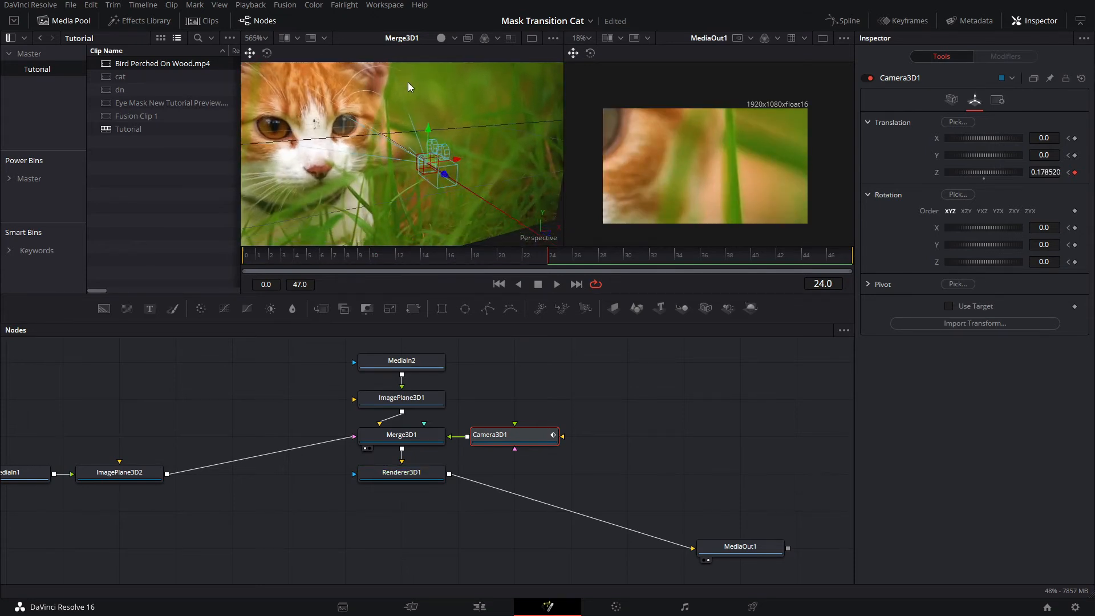
{"action": "left_click_drag", "start_coordinate": [449, 167], "coordinate": [374, 140]}
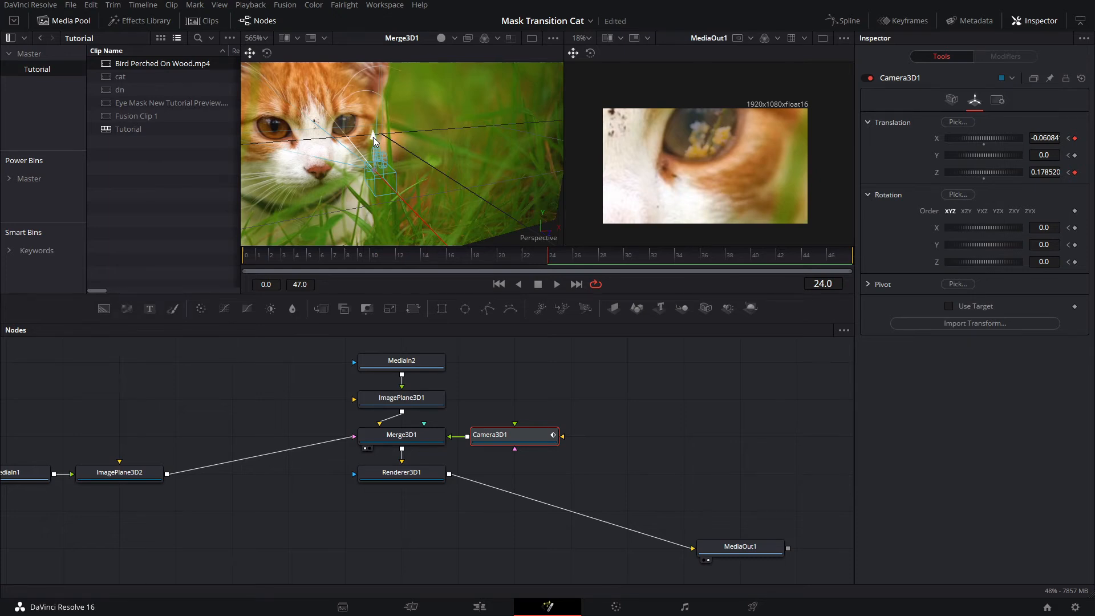
{"action": "left_click_drag", "start_coordinate": [374, 141], "coordinate": [427, 156]}
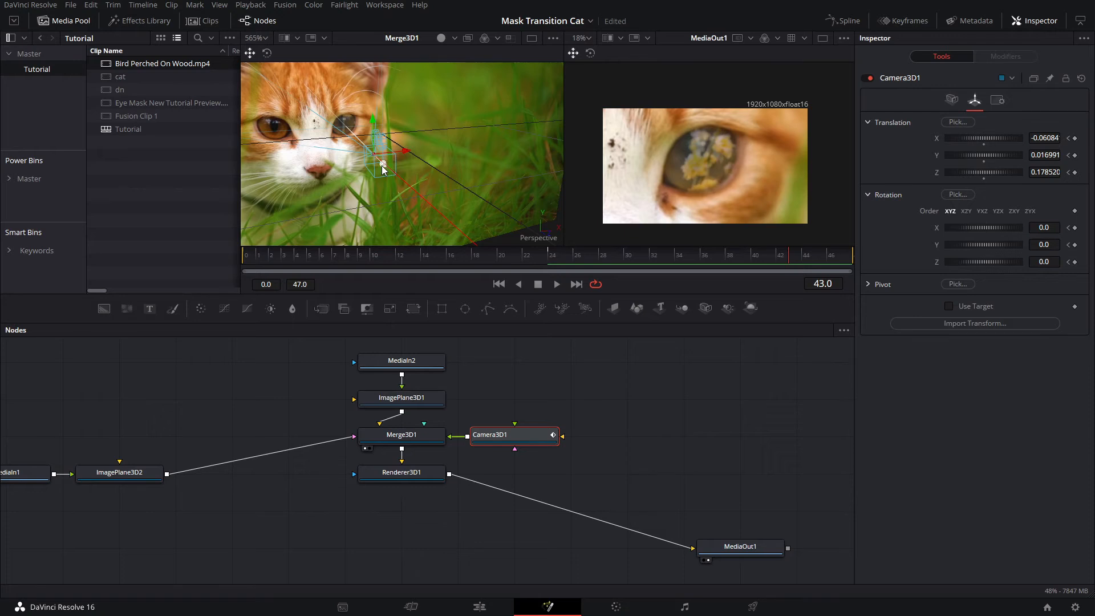
At frame 43, move the camera closer to the cut-out eye, to a Z translation of about 0.076
{"action": "left_click_drag", "start_coordinate": [383, 169], "coordinate": [362, 142]}
{"action": "scroll", "coordinate": [661, 195], "scroll_direction": "down", "scroll_amount": 3}
{"action": "left_click_drag", "start_coordinate": [422, 171], "coordinate": [616, 217]}
{"action": "scroll", "coordinate": [435, 170], "scroll_direction": "down", "scroll_amount": 3}
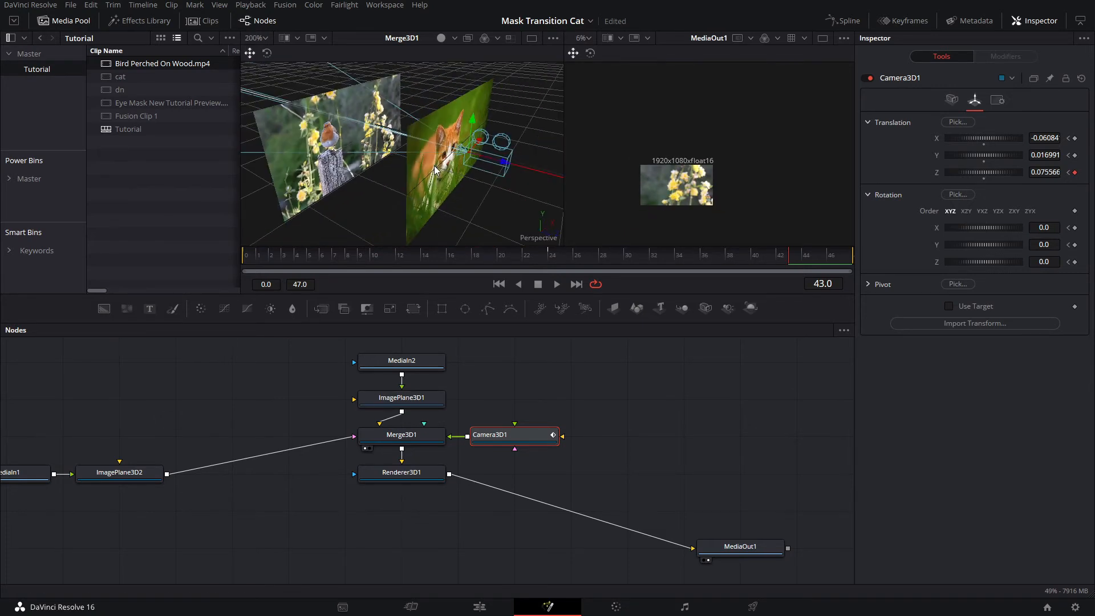
{"action": "scroll", "coordinate": [435, 169], "scroll_direction": "down", "scroll_amount": 4}
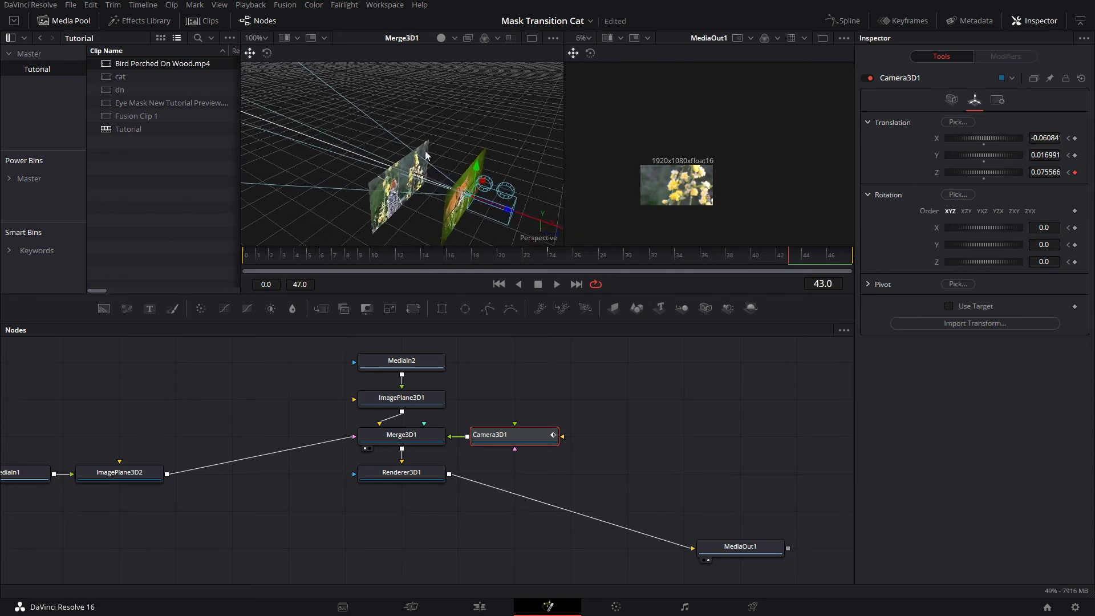
Push ImagePlane3D2 with the bird clip farther back behind the cat's image plane
{"action": "left_click", "coordinate": [421, 171]}
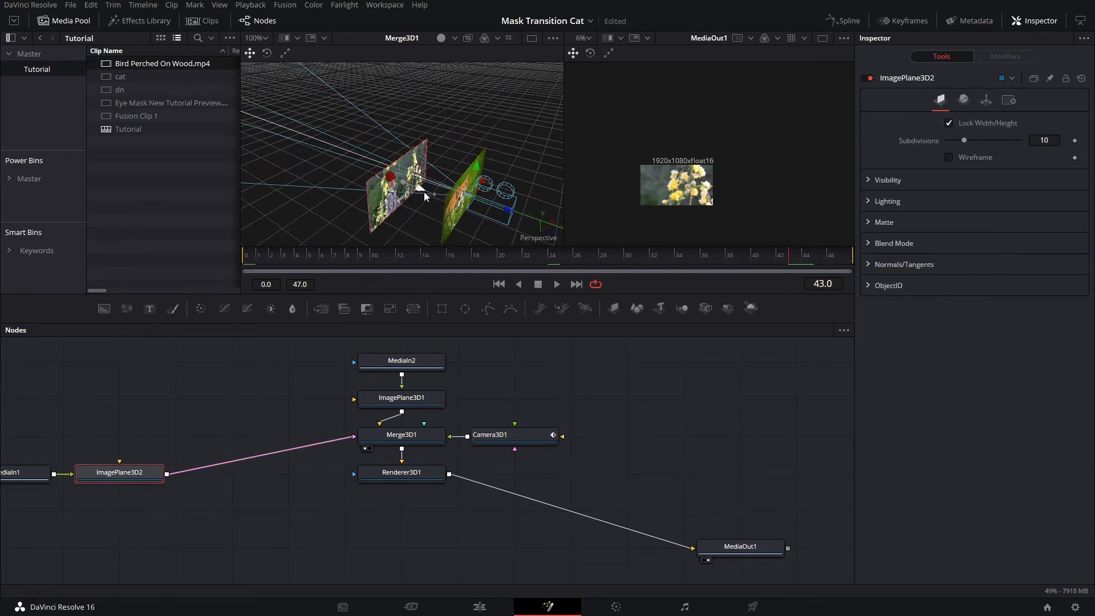
{"action": "left_click_drag", "start_coordinate": [423, 191], "coordinate": [392, 183]}
{"action": "left_click_drag", "start_coordinate": [392, 183], "coordinate": [305, 156]}
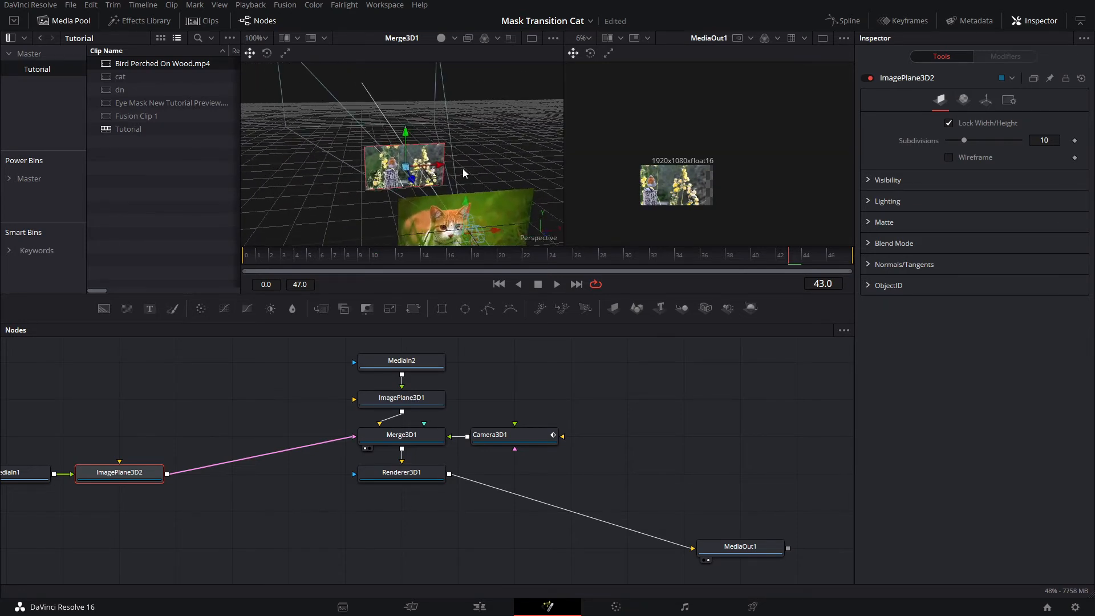
{"action": "left_click_drag", "start_coordinate": [463, 169], "coordinate": [428, 130]}
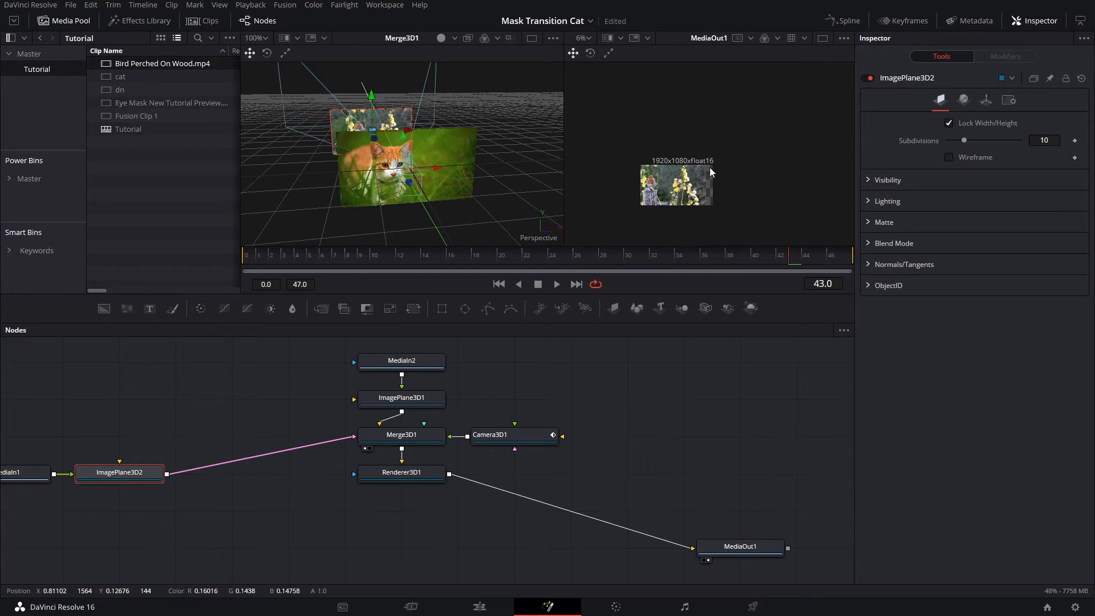
At frame 43, move the camera through the eye past the cat's plane and frame the bird
{"action": "scroll", "coordinate": [408, 190], "scroll_direction": "up", "scroll_amount": 2}
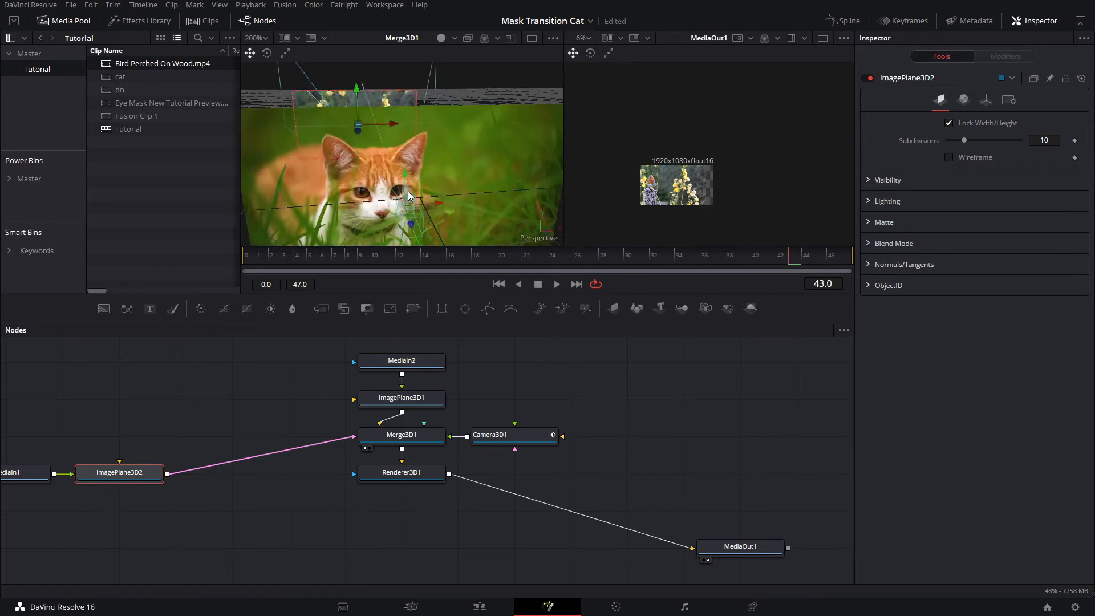
{"action": "left_click", "coordinate": [435, 167]}
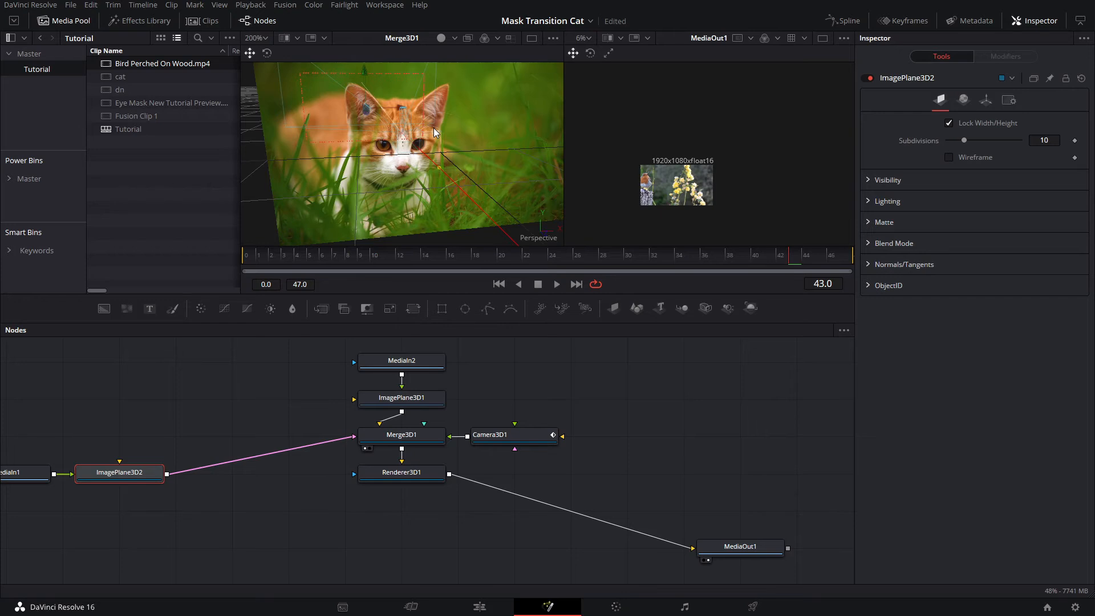
{"action": "left_click_drag", "start_coordinate": [382, 145], "coordinate": [400, 177]}
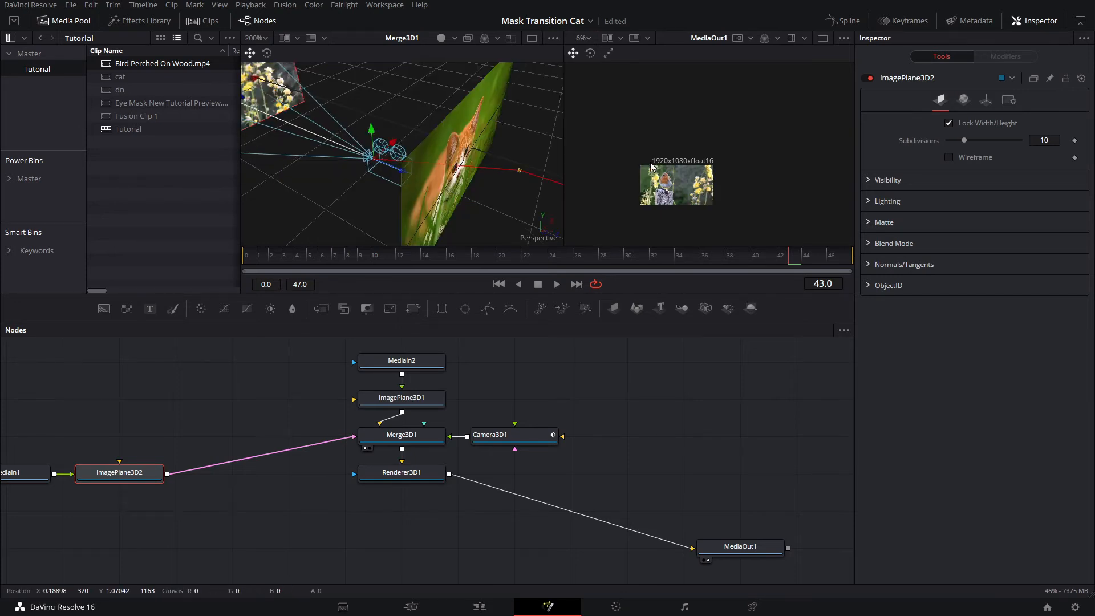
Play the camera move from frame 2 to preview the transition through the eye
{"action": "left_click", "coordinate": [270, 254]}
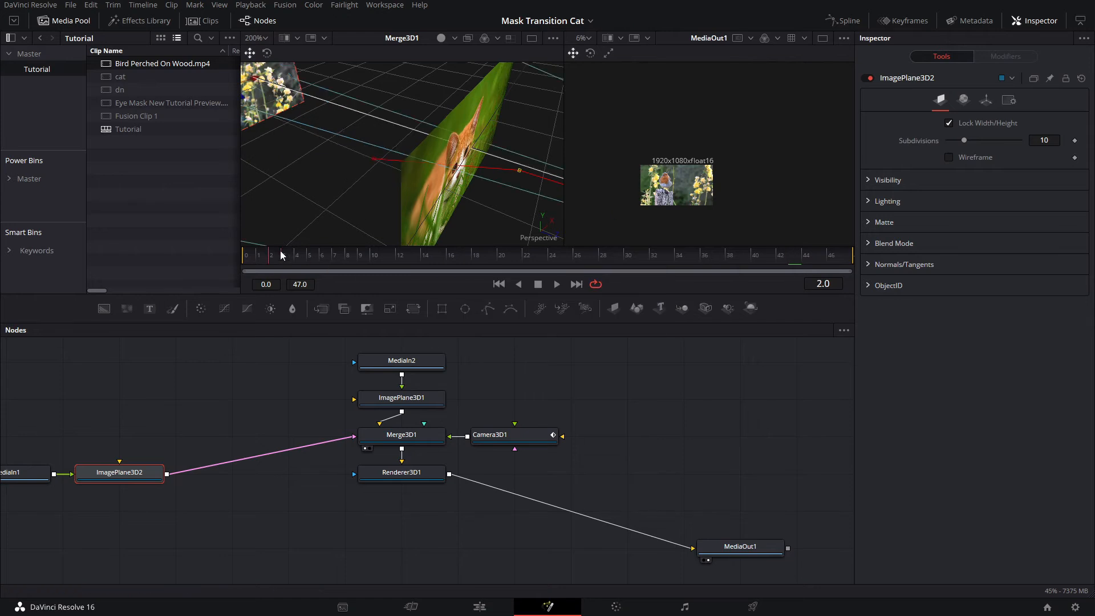
{"action": "left_click_drag", "start_coordinate": [428, 178], "coordinate": [375, 148]}
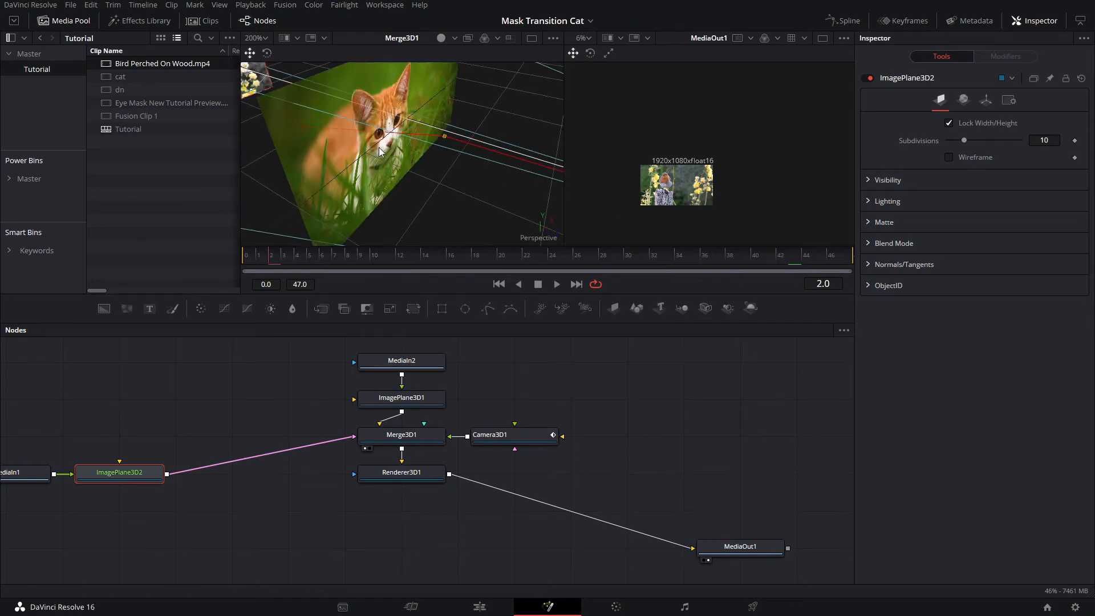
{"action": "left_click_drag", "start_coordinate": [651, 130], "coordinate": [632, 94]}
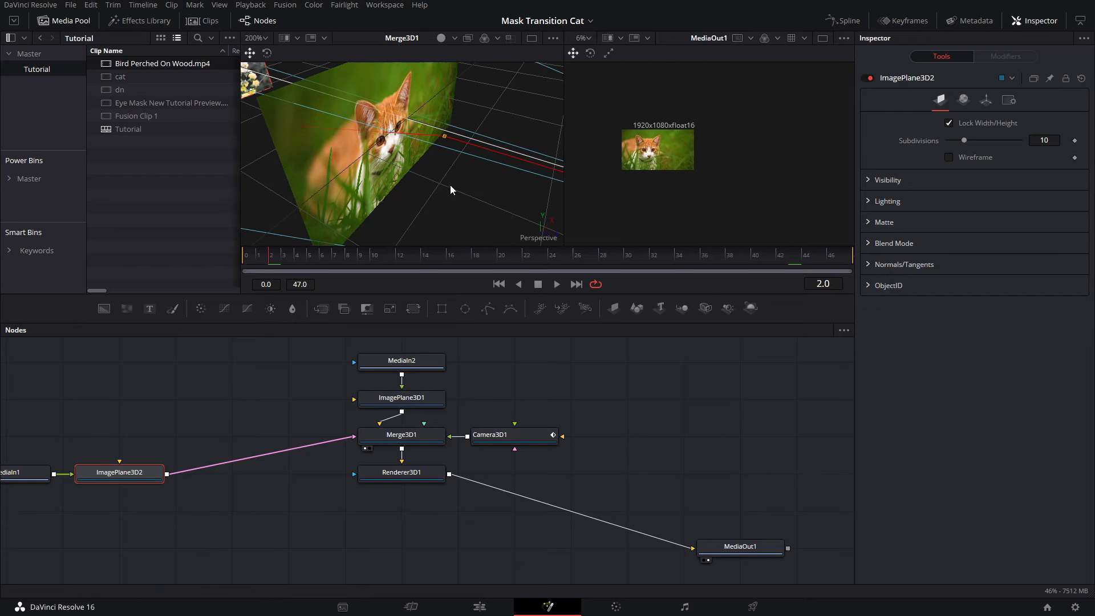
{"action": "key", "text": "space"}
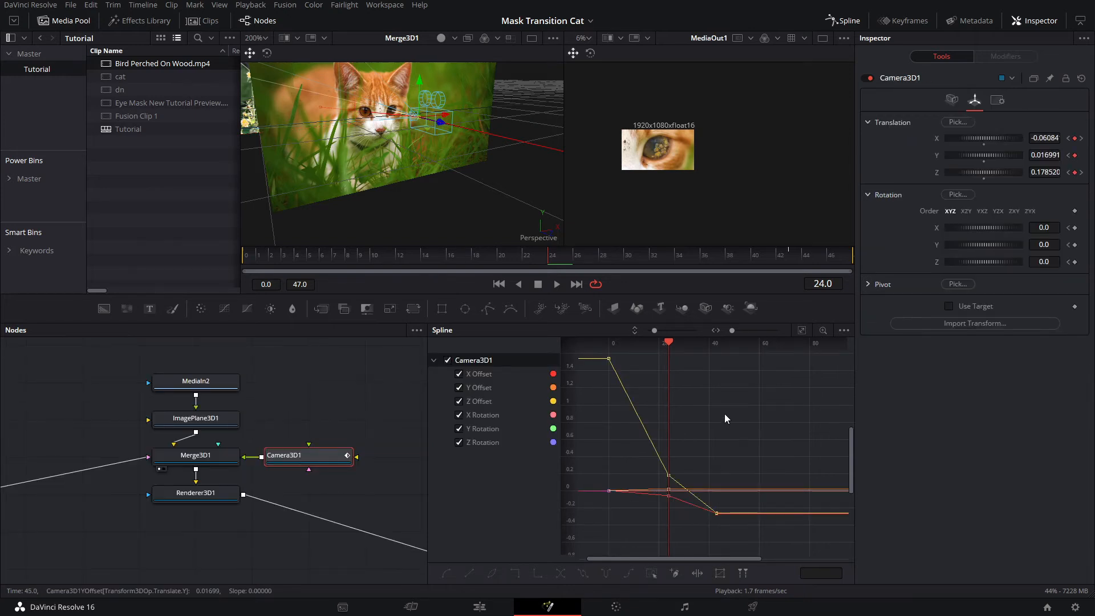
Try to shift the camera along X to about 0.042 at frame 24, check frame 28, and undo the shift
{"action": "left_click_drag", "start_coordinate": [401, 155], "coordinate": [448, 202]}
{"action": "scroll", "coordinate": [420, 185], "scroll_direction": "up", "scroll_amount": 1}
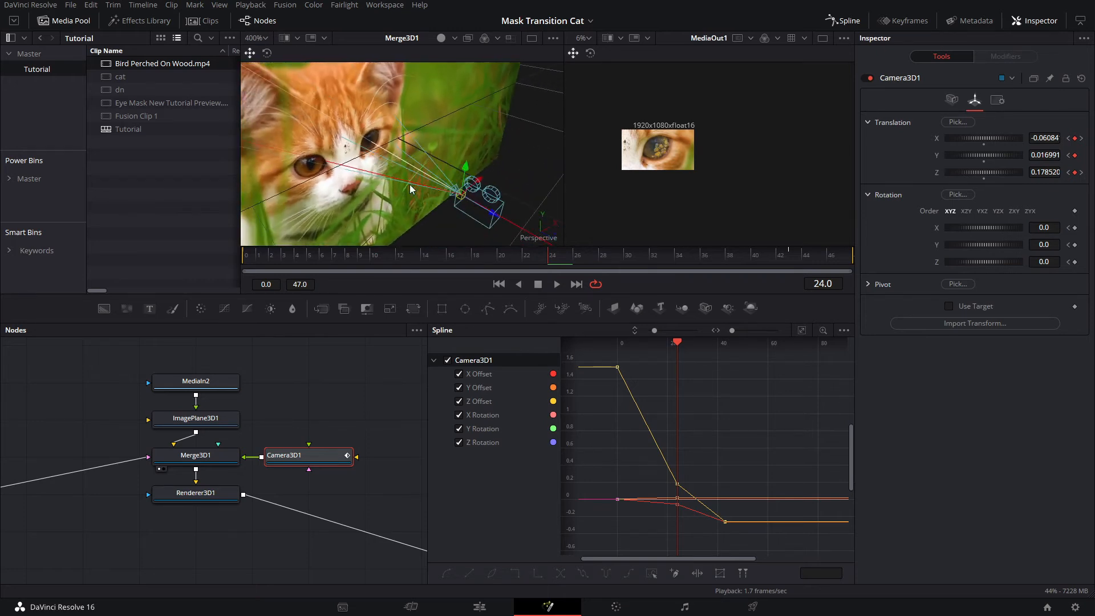
{"action": "left_click_drag", "start_coordinate": [474, 185], "coordinate": [481, 179]}
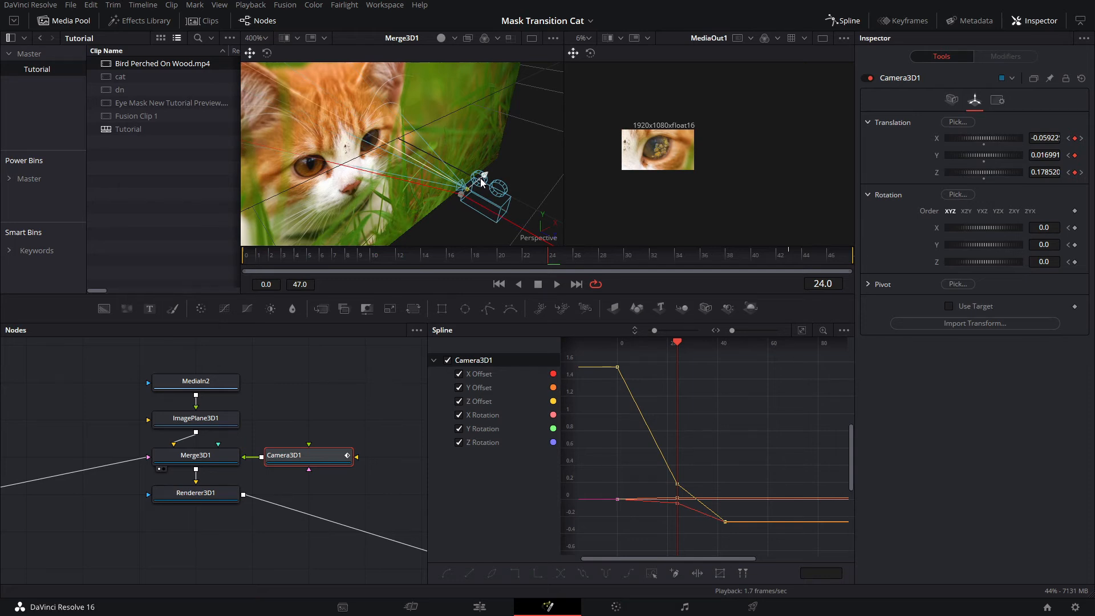
{"action": "left_click_drag", "start_coordinate": [481, 180], "coordinate": [496, 115]}
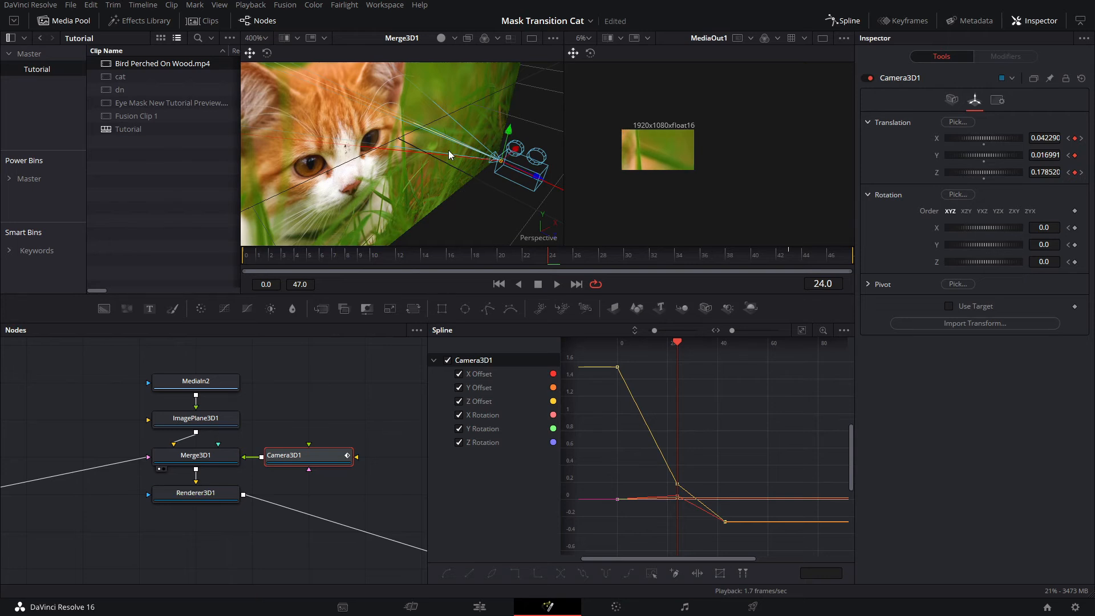
{"action": "left_click", "coordinate": [613, 249]}
{"action": "left_click", "coordinate": [608, 248]}
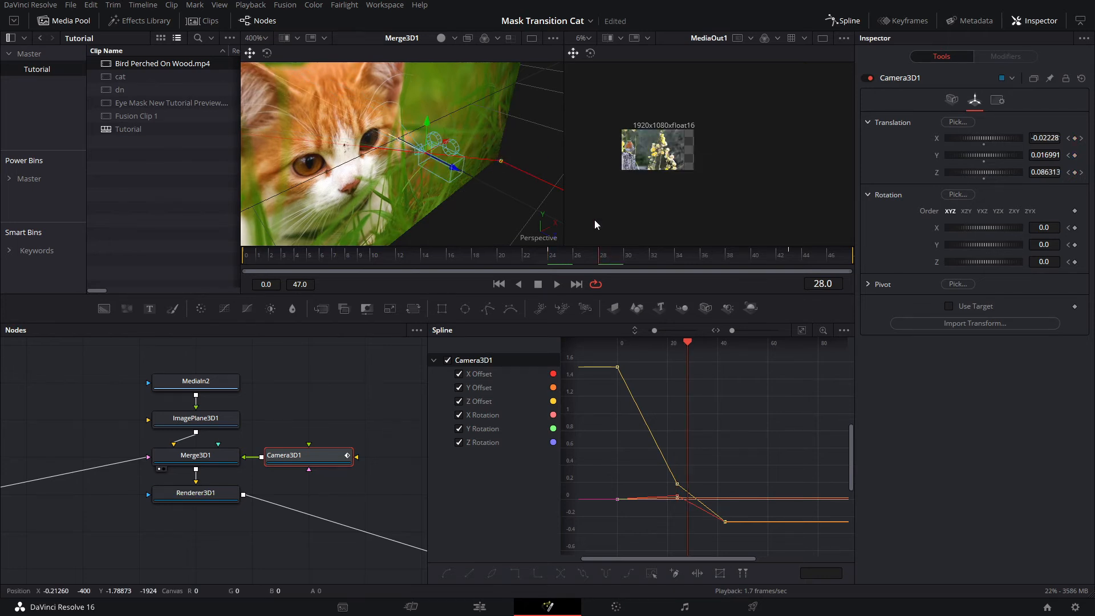
{"action": "key", "text": "ctrl+z"}
Smooth all the camera keyframes in the spline and keep the Z Offset curve steep through the keyframe at frame 24
{"action": "left_click_drag", "start_coordinate": [426, 177], "coordinate": [400, 115]}
{"action": "scroll", "coordinate": [400, 115], "scroll_direction": "down", "scroll_amount": 2}
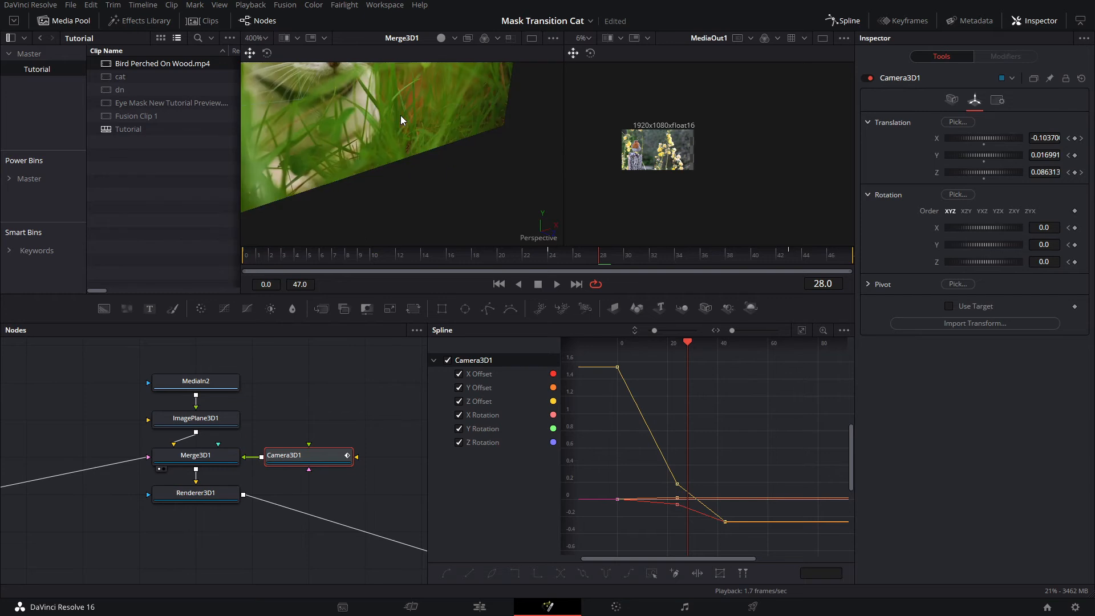
{"action": "scroll", "coordinate": [400, 115], "scroll_direction": "down", "scroll_amount": 3}
{"action": "left_click_drag", "start_coordinate": [731, 467], "coordinate": [677, 497]}
{"action": "key", "text": "ctrl+a"}
{"action": "key", "text": "s"}
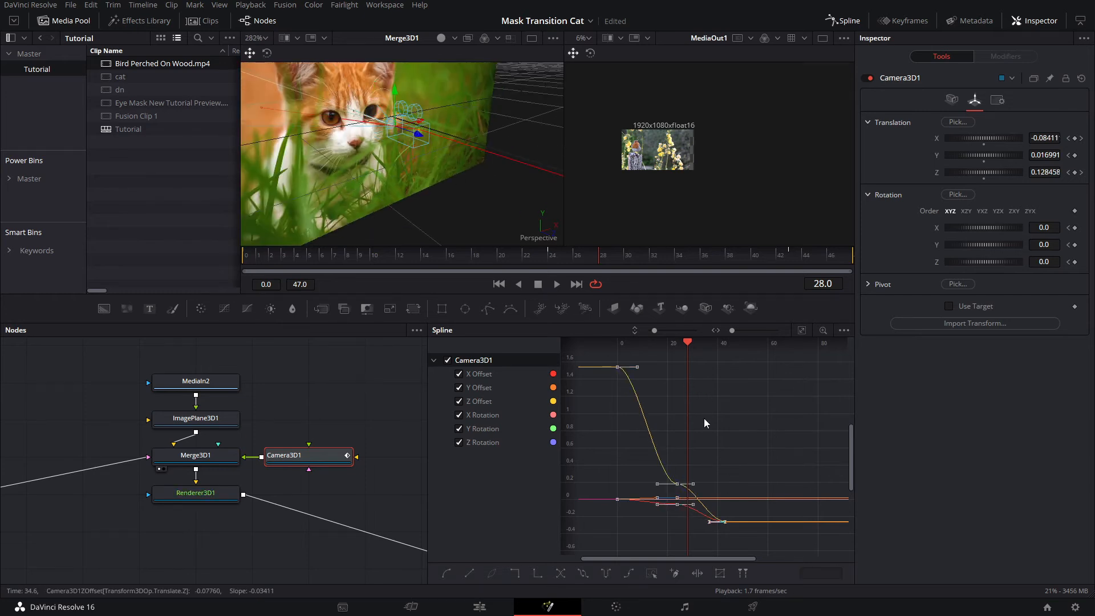
{"action": "left_click_drag", "start_coordinate": [716, 450], "coordinate": [666, 489]}
{"action": "key", "text": "shift+s"}
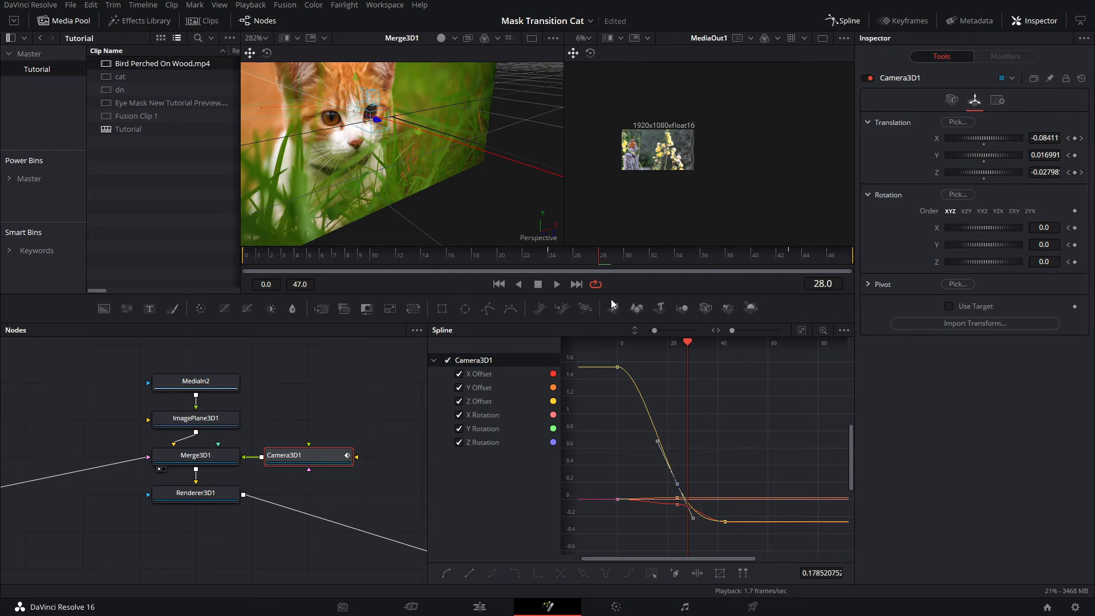
Scrub between frames 24 and 26 to examine where the camera passes through the cat's eye
{"action": "left_click", "coordinate": [554, 262]}
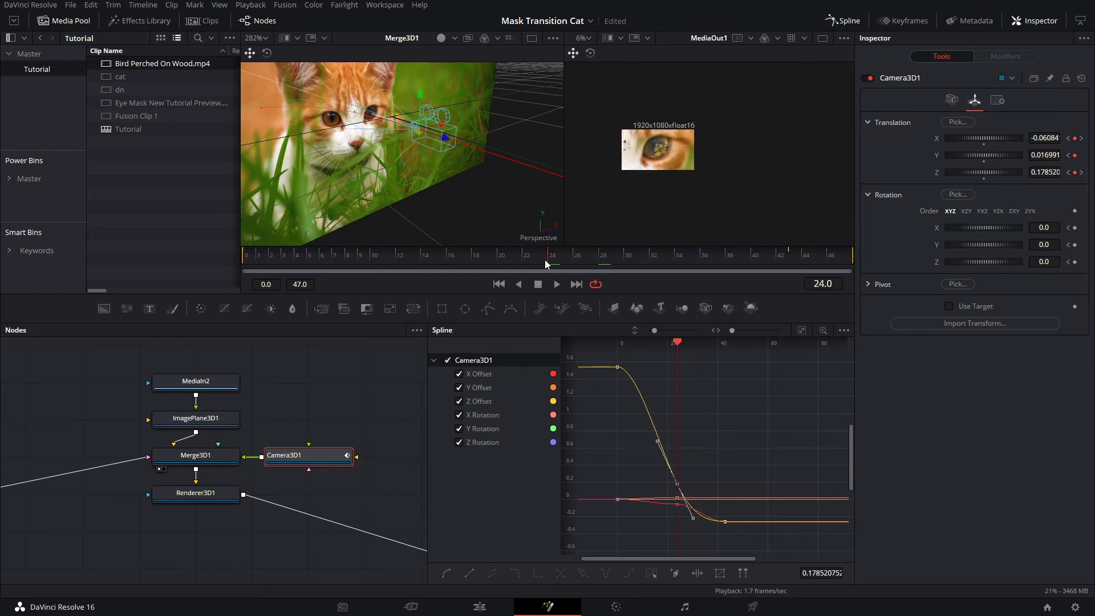
{"action": "left_click_drag", "start_coordinate": [546, 259], "coordinate": [576, 264]}
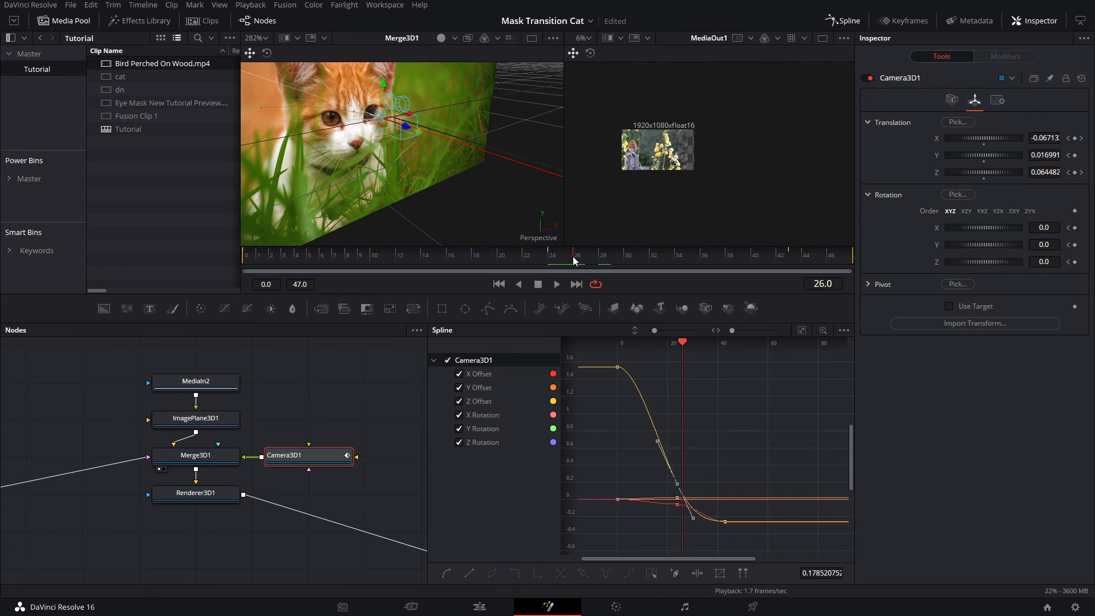
{"action": "left_click_drag", "start_coordinate": [574, 259], "coordinate": [557, 258]}
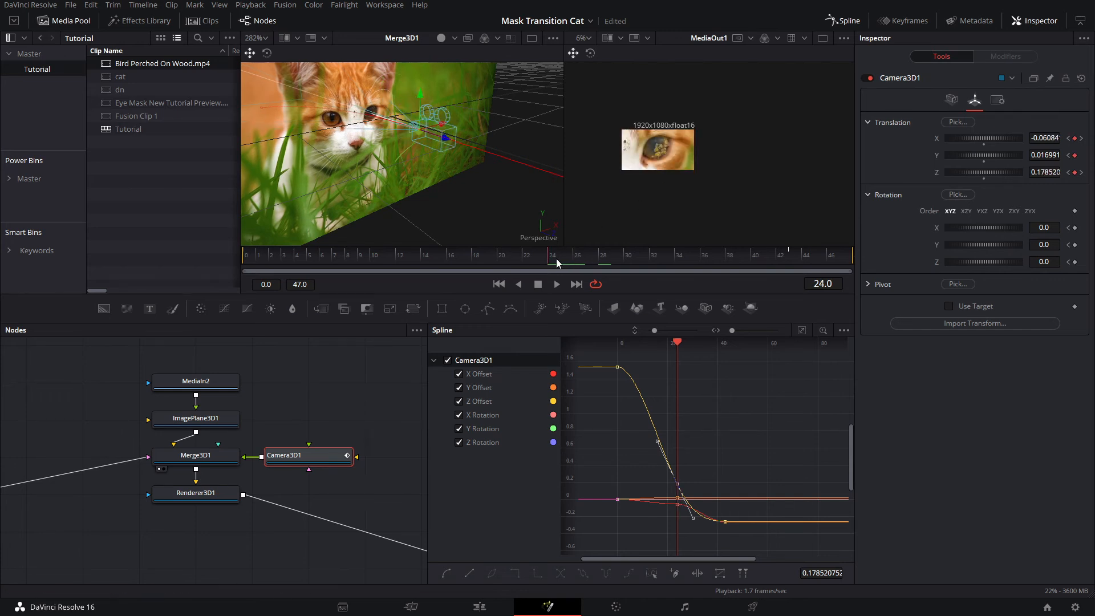
At frame 25, keyframe the camera's Y rotation at 6.75
{"action": "left_click", "coordinate": [1074, 244]}
{"action": "left_click", "coordinate": [571, 259]}
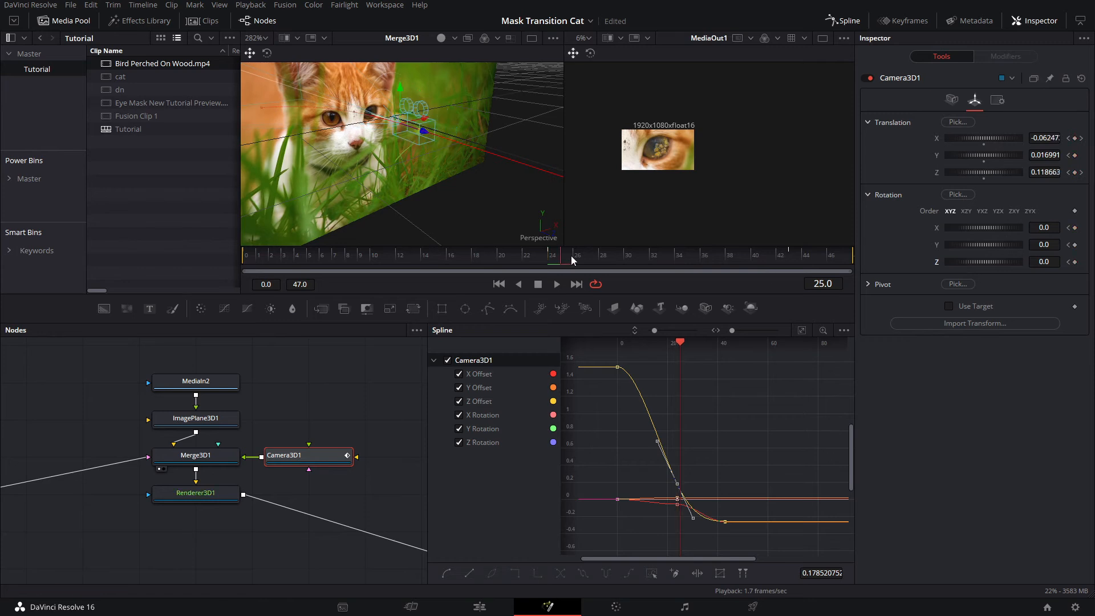
{"action": "mouse_move", "coordinate": [974, 226]}
{"action": "left_mouse_down"}
{"action": "mouse_move", "coordinate": [987, 241]}
{"action": "mouse_move", "coordinate": [977, 245]}
{"action": "left_mouse_up"}
{"action": "left_click", "coordinate": [984, 234]}
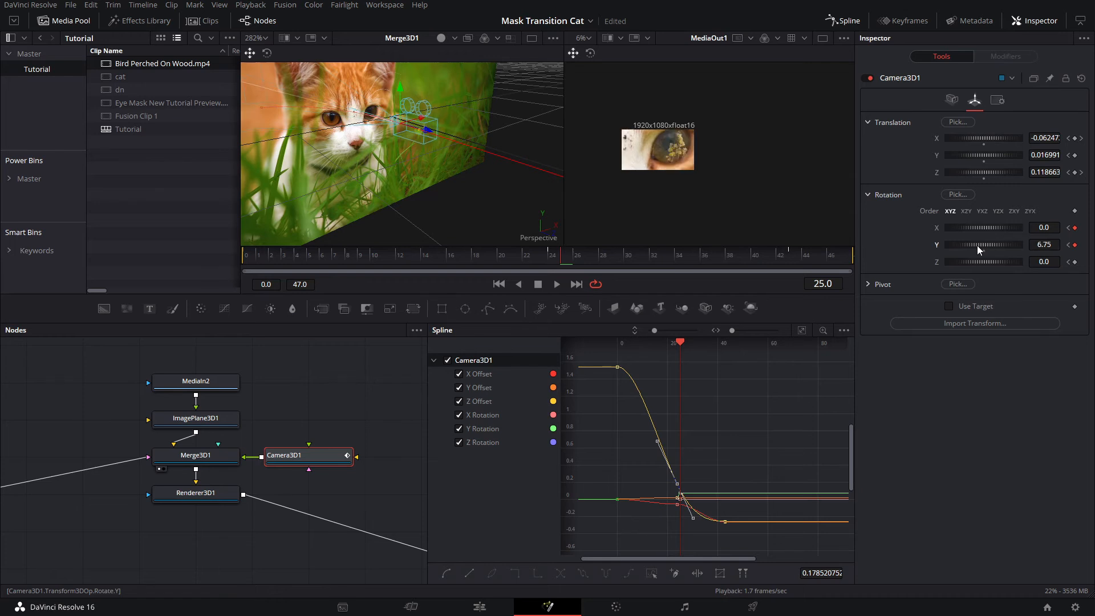
At frame 40, set the camera's Y rotation back to 0.0
{"action": "left_click", "coordinate": [598, 256]}
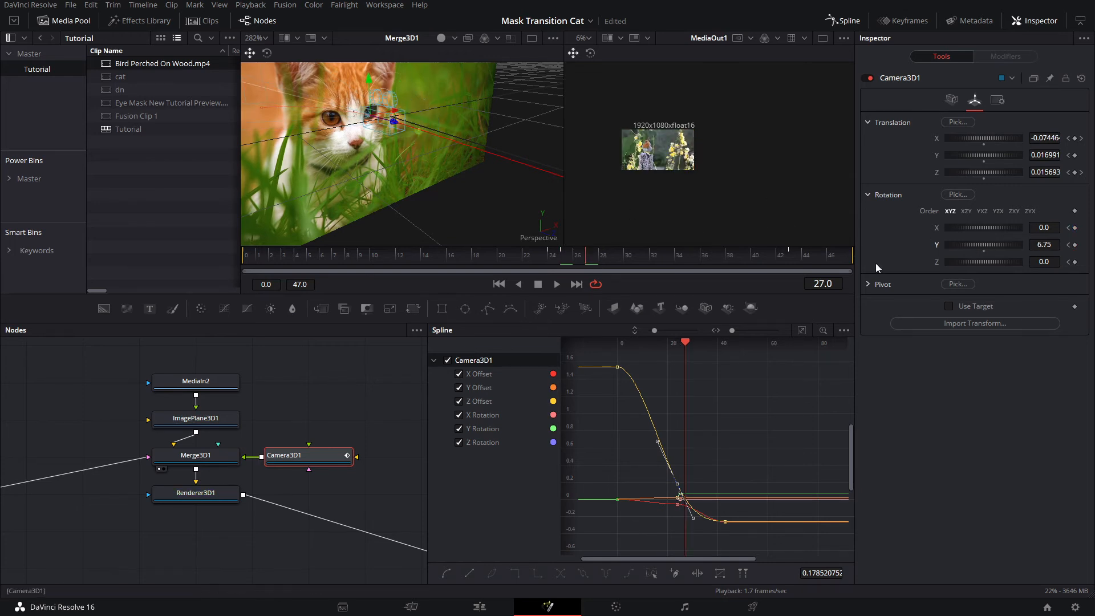
{"action": "left_click", "coordinate": [614, 258]}
{"action": "left_click_drag", "start_coordinate": [621, 259], "coordinate": [751, 263]}
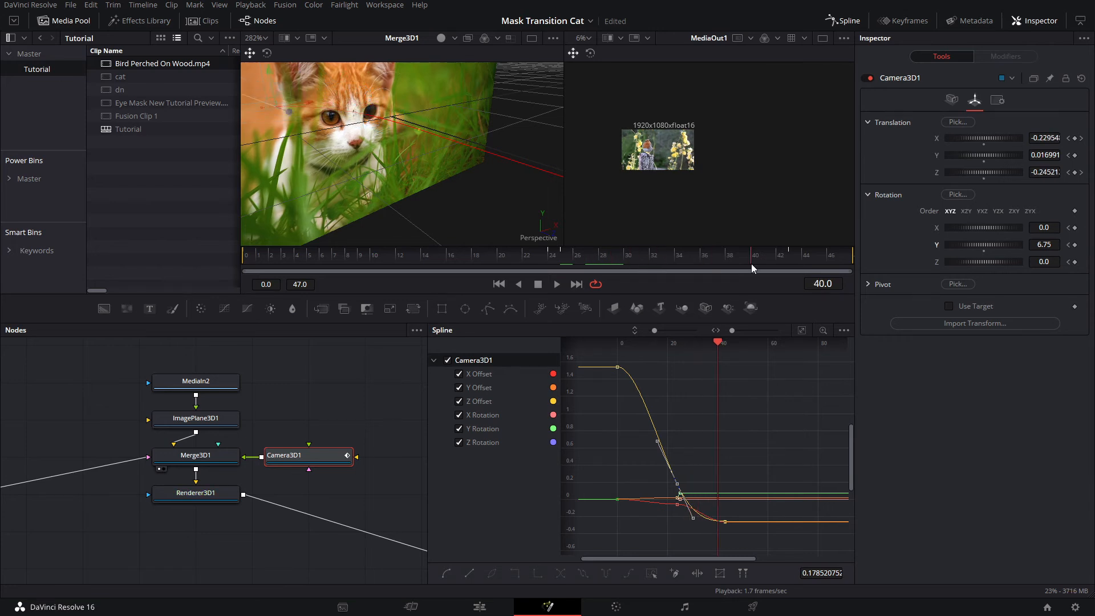
{"action": "left_click", "coordinate": [983, 250]}
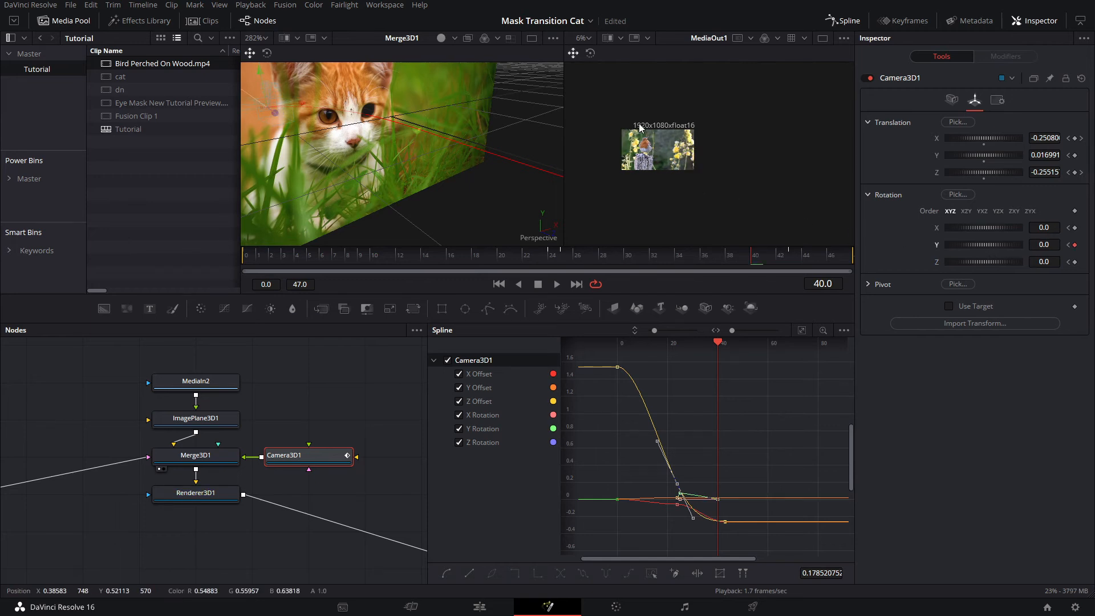
Bring both image planes into the 3D view and save the project
{"action": "scroll", "coordinate": [398, 175], "scroll_direction": "down", "scroll_amount": 3}
{"action": "scroll", "coordinate": [383, 149], "scroll_direction": "up", "scroll_amount": 3}
{"action": "scroll", "coordinate": [383, 149], "scroll_direction": "down", "scroll_amount": 2}
{"action": "left_click_drag", "start_coordinate": [388, 150], "coordinate": [434, 179]}
{"action": "key", "text": "ctrl+s"}
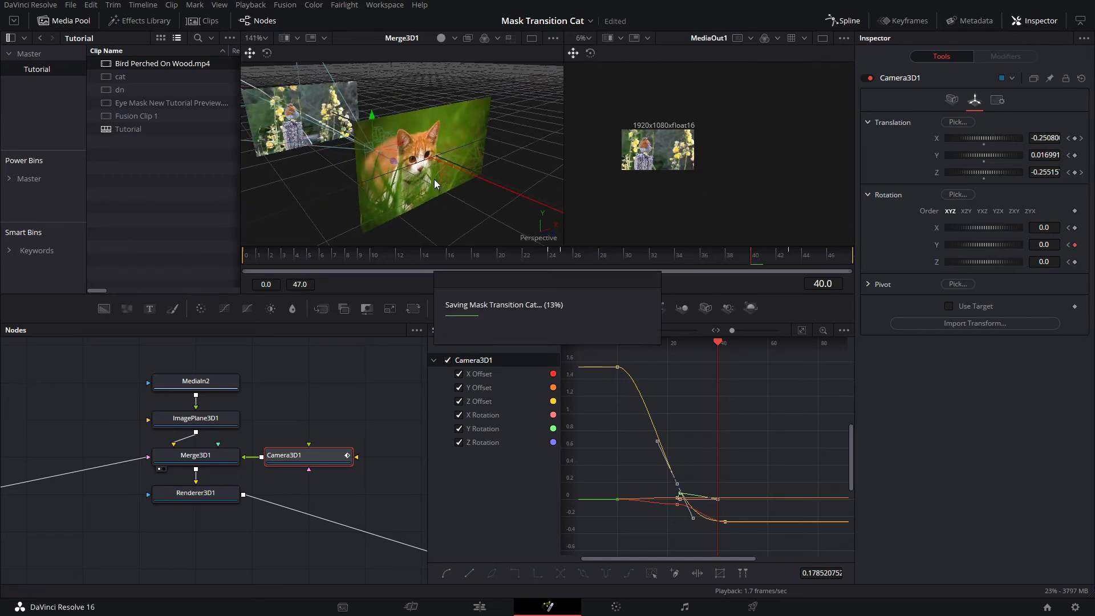
Examine the layout of the image planes from another angle and check the camera's position at frame 22
{"action": "scroll", "coordinate": [434, 182], "scroll_direction": "down", "scroll_amount": 2}
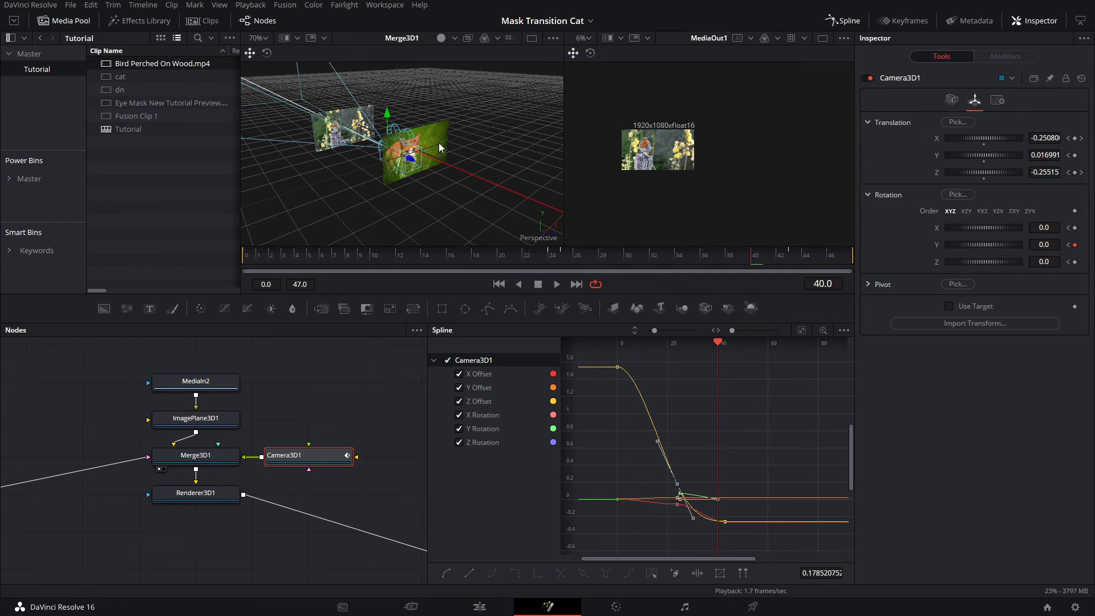
{"action": "left_click_drag", "start_coordinate": [388, 118], "coordinate": [391, 174]}
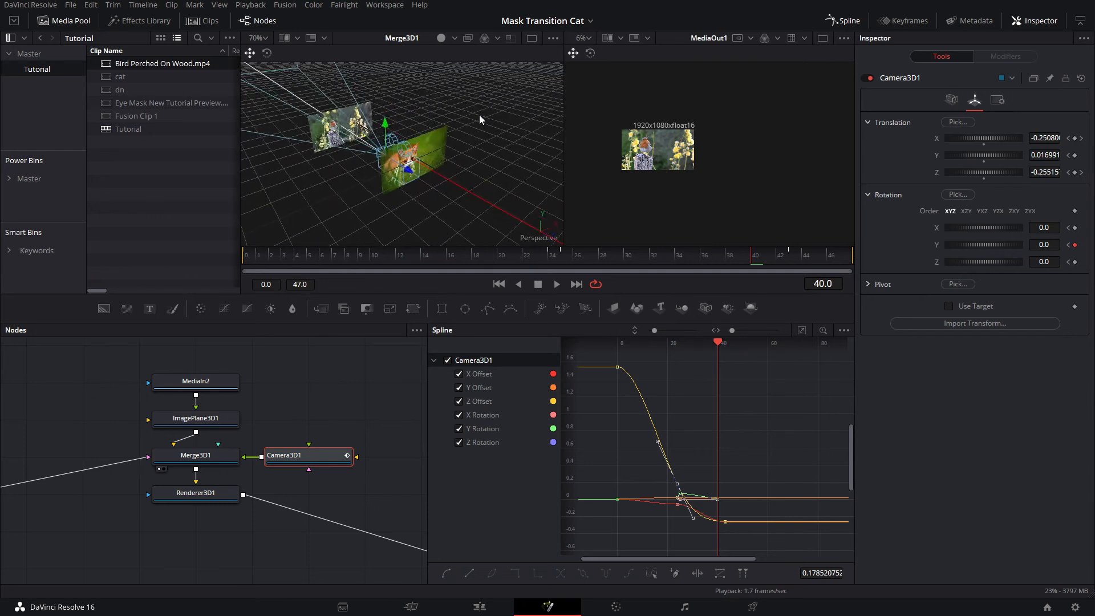
{"action": "scroll", "coordinate": [410, 145], "scroll_direction": "up", "scroll_amount": 1}
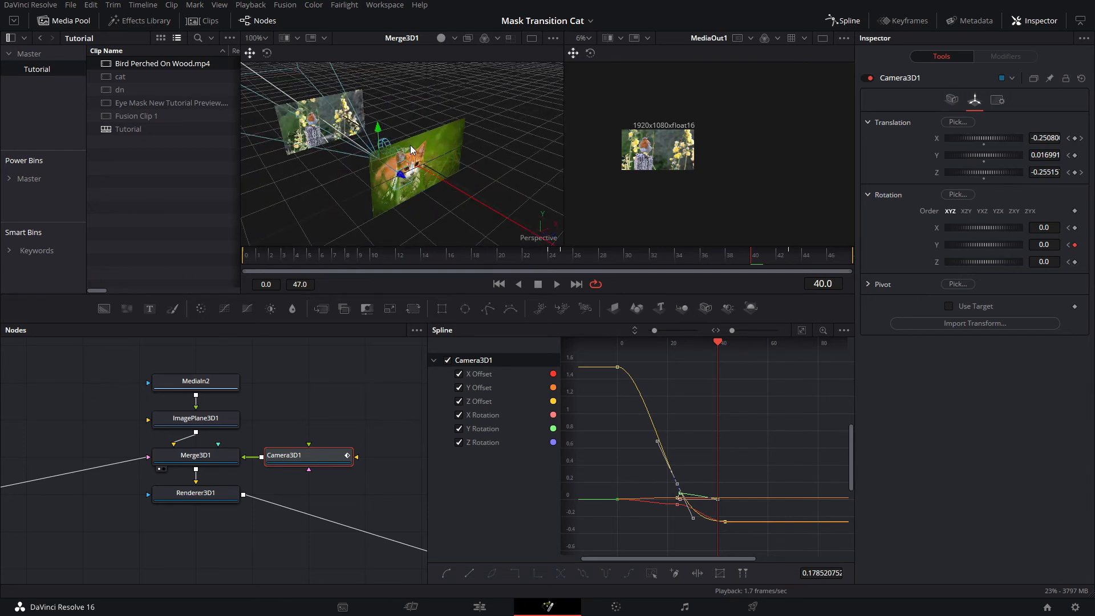
{"action": "left_click_drag", "start_coordinate": [409, 145], "coordinate": [392, 126]}
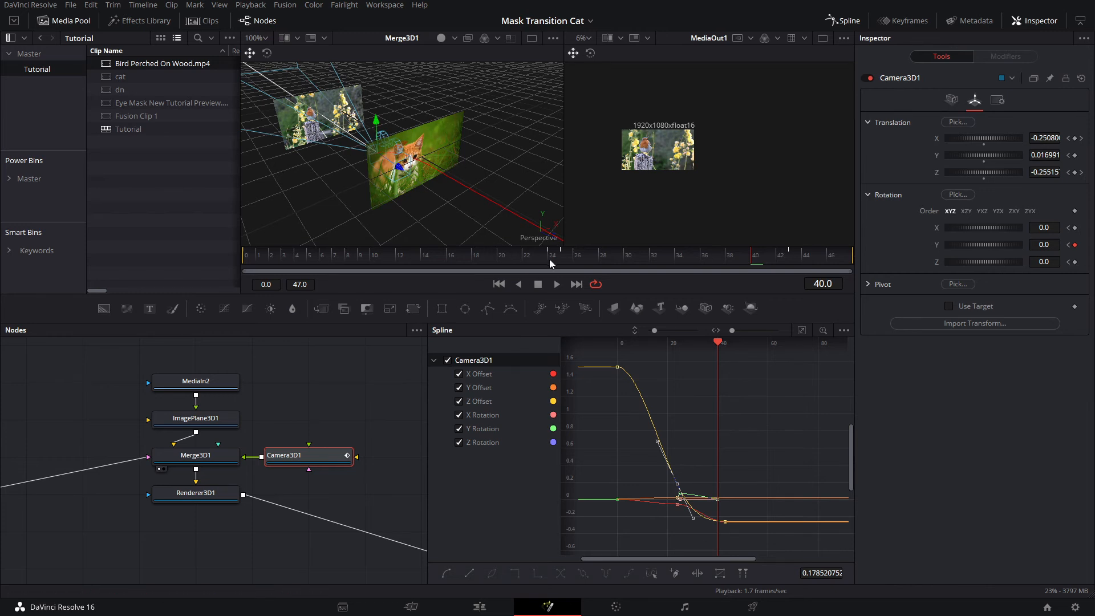
{"action": "left_click_drag", "start_coordinate": [549, 259], "coordinate": [529, 259]}
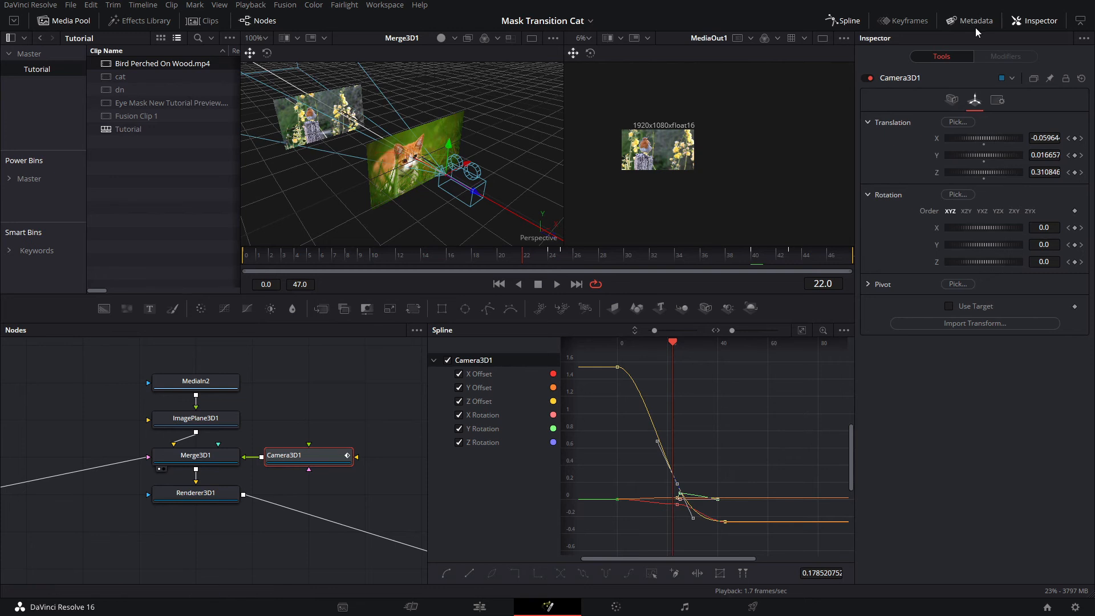
Leave the Fusion composition and switch to the Edit page
{"action": "left_click", "coordinate": [996, 101]}
{"action": "left_click", "coordinate": [976, 102]}
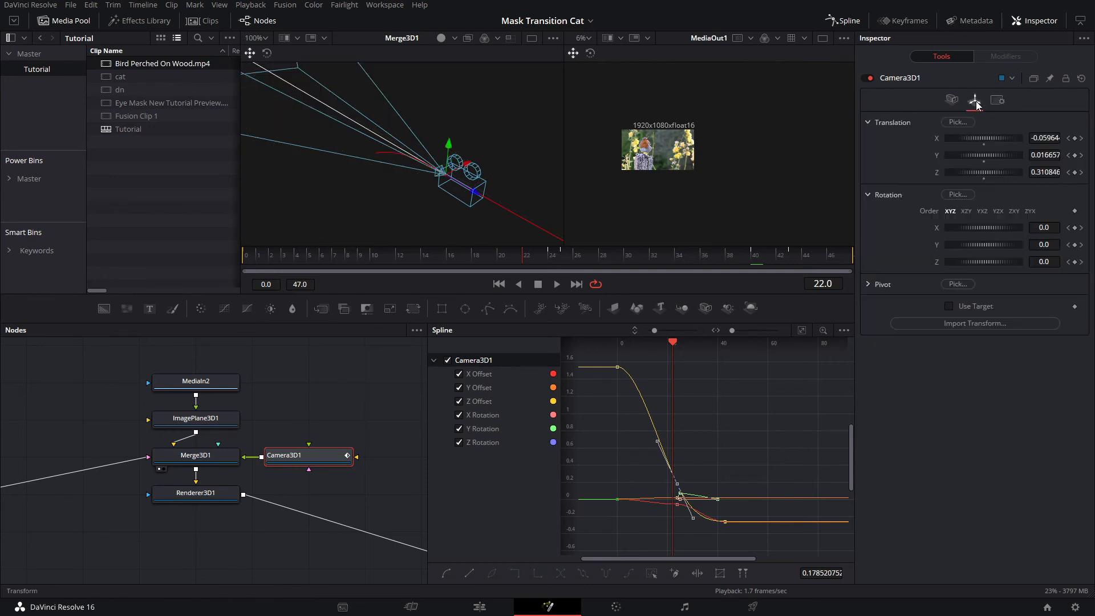
{"action": "left_click_drag", "start_coordinate": [203, 461], "coordinate": [286, 438]}
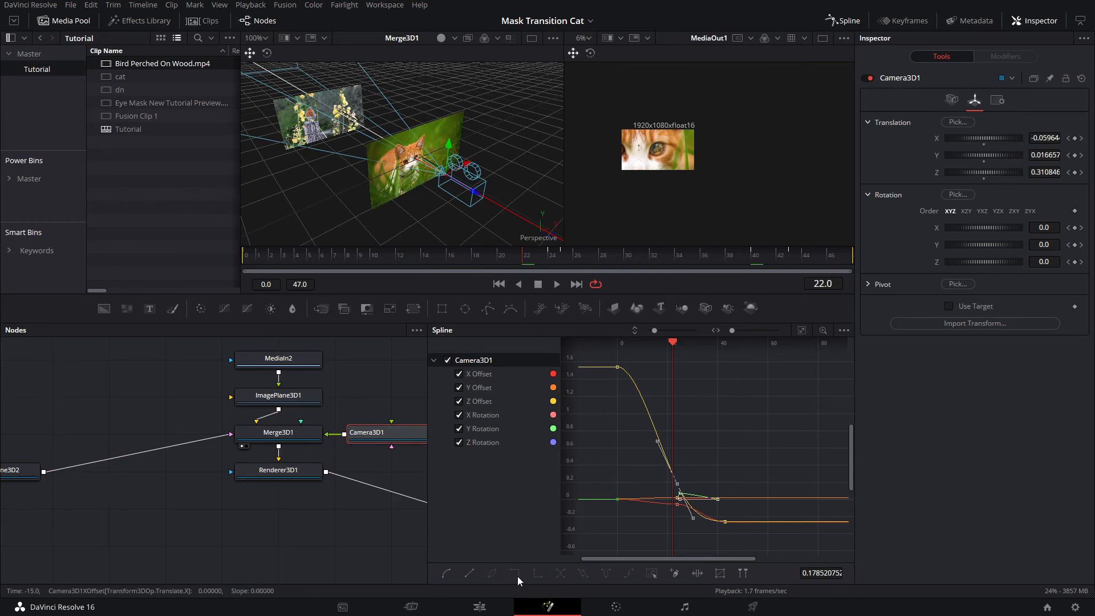
{"action": "left_click", "coordinate": [485, 608]}
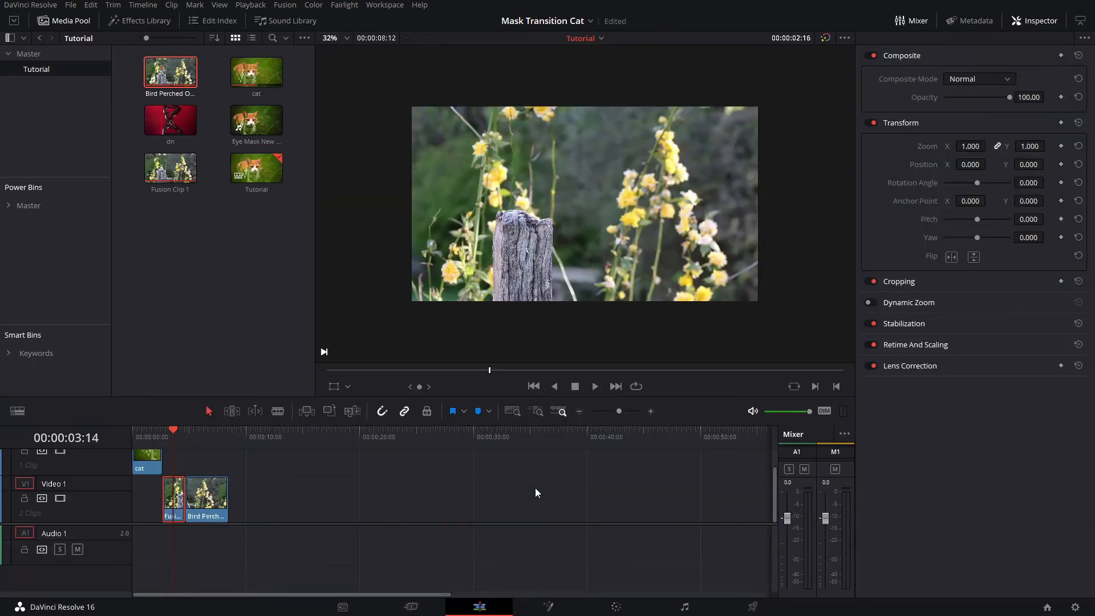